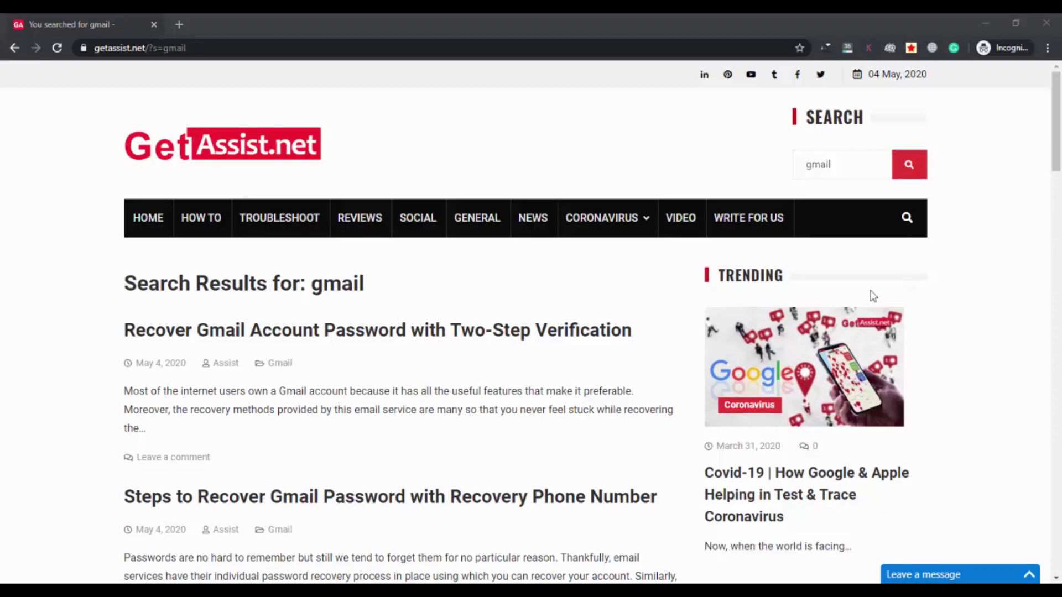
Step: Examine the list of Gmail articles in the site's search results
scroll(158, 372, down, 3)
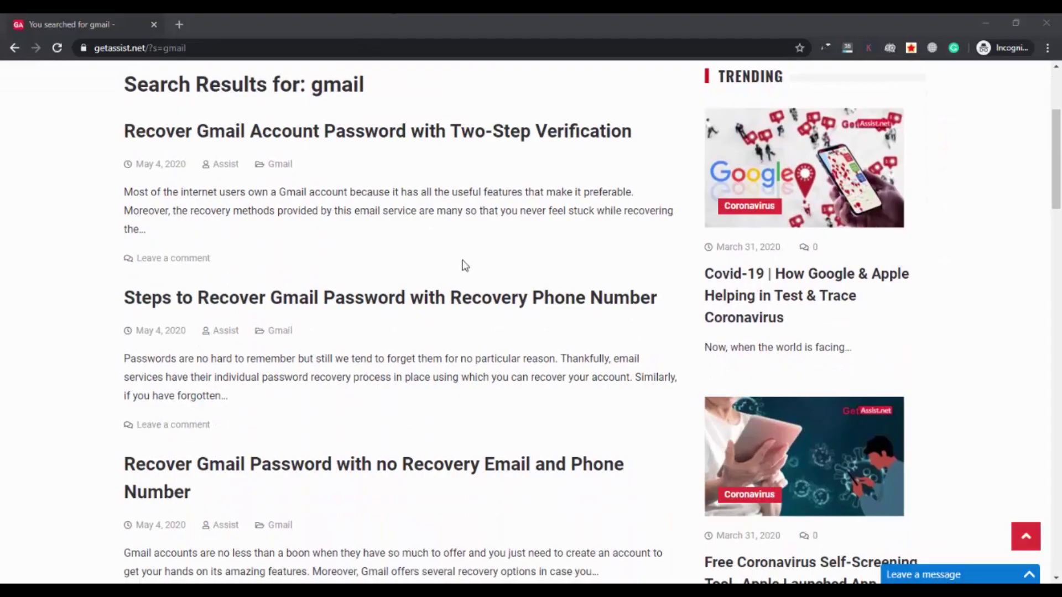
scroll(463, 332, down, 9)
scroll(464, 333, down, 7)
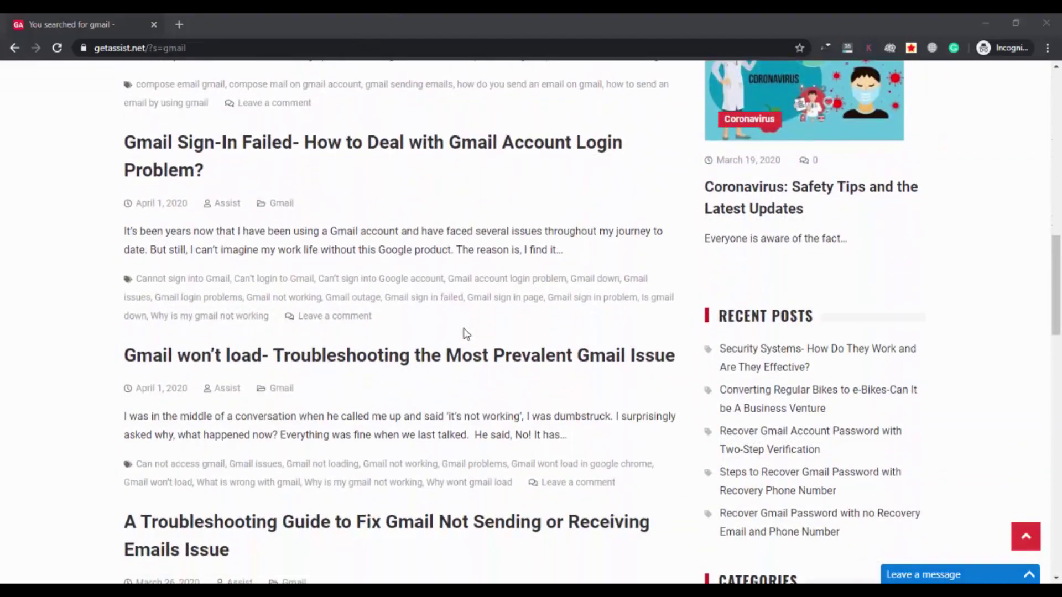
scroll(466, 332, down, 10)
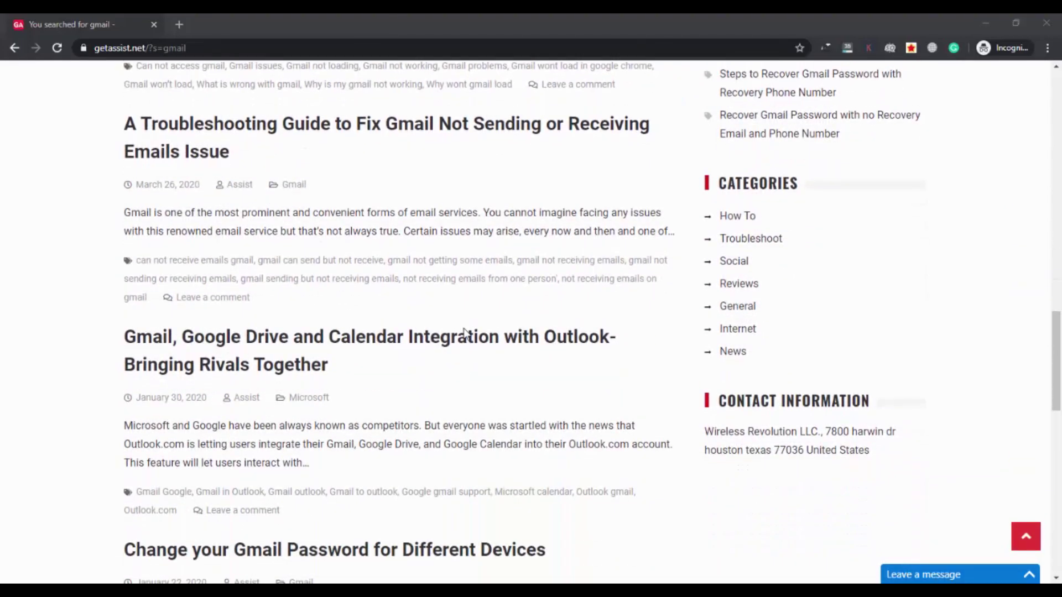
scroll(466, 333, down, 1)
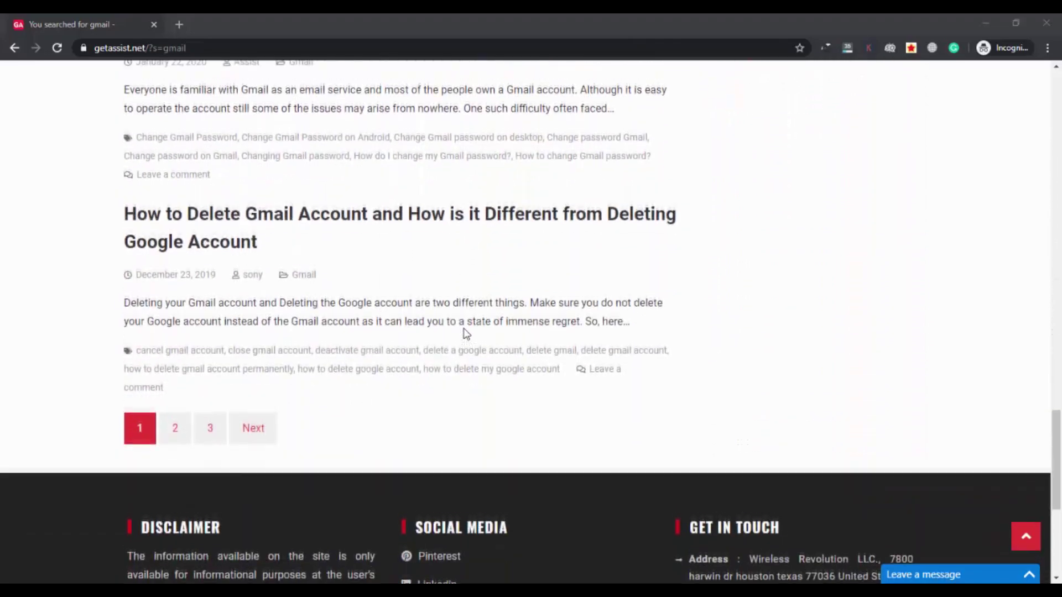
scroll(466, 332, up, 5)
scroll(467, 333, up, 1)
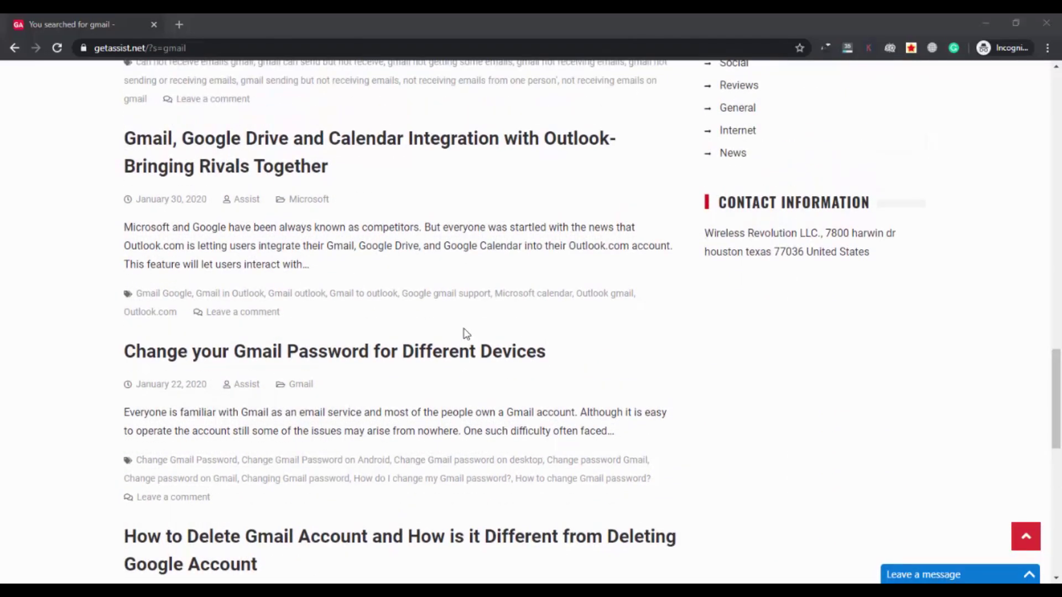
scroll(466, 332, up, 20)
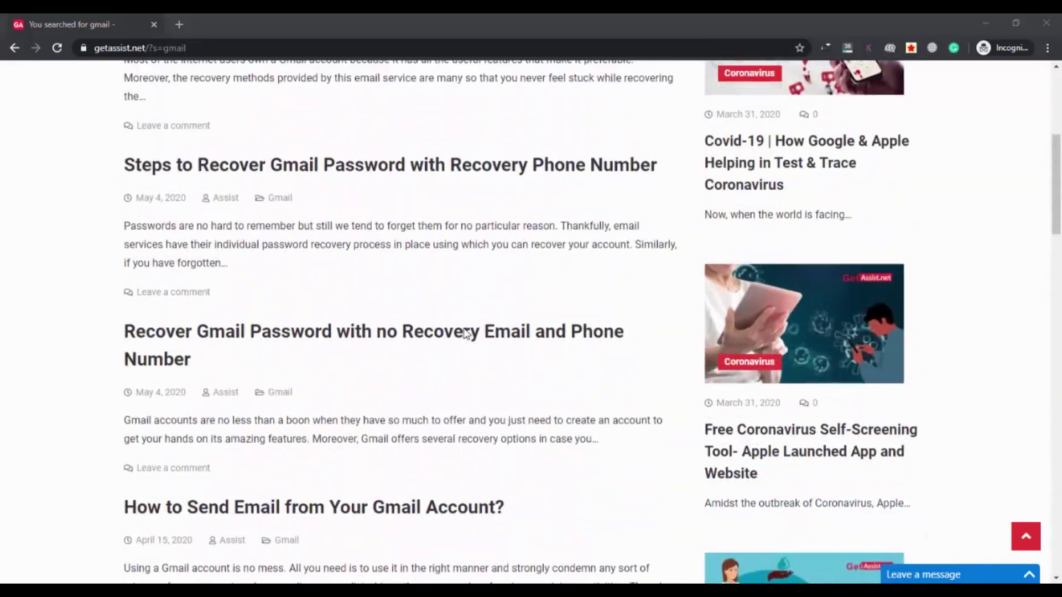
scroll(466, 333, up, 5)
scroll(466, 332, down, 1)
scroll(467, 333, up, 1)
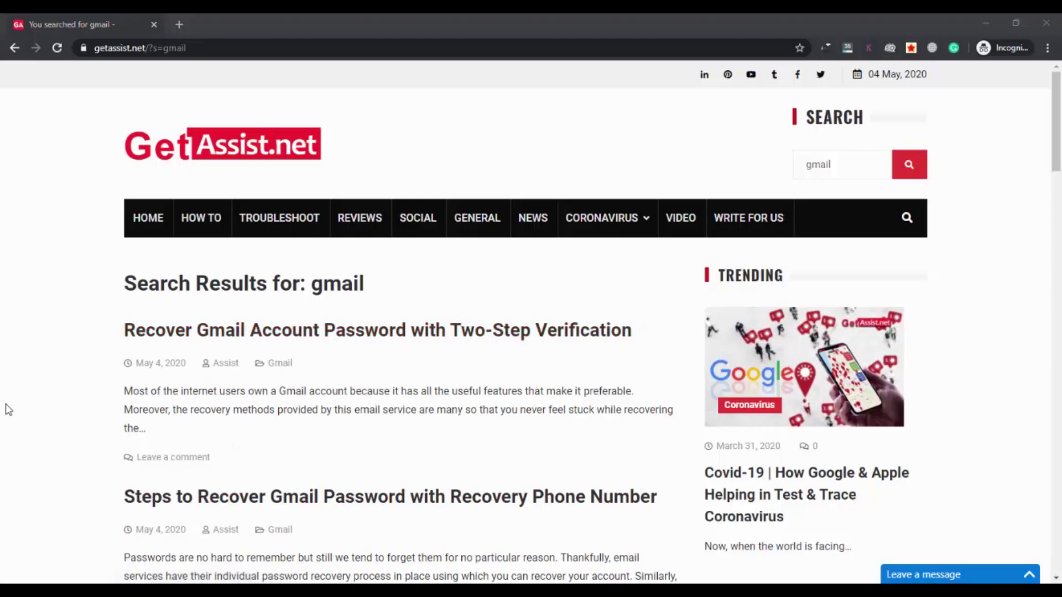
Step: Open a new browser tab, close the search results tab, and go to gmail.com
click(183, 26)
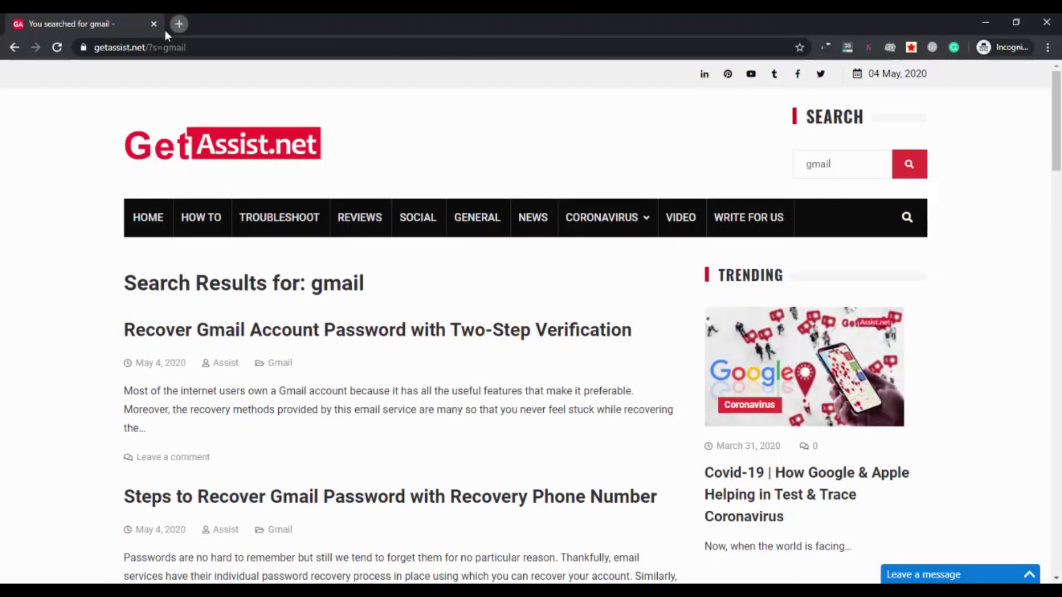
click(154, 24)
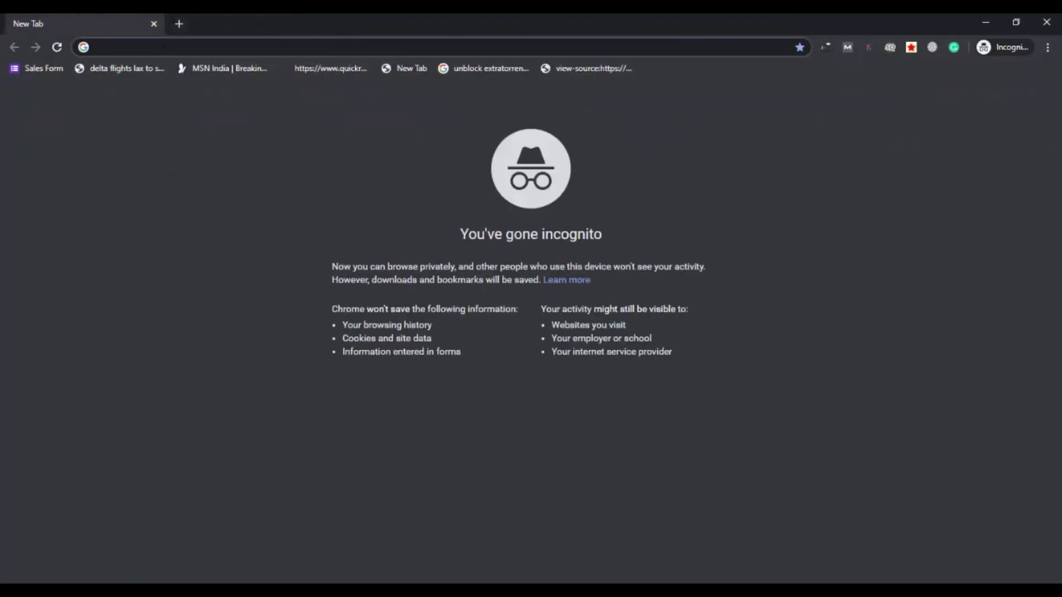
text(gmail.co)
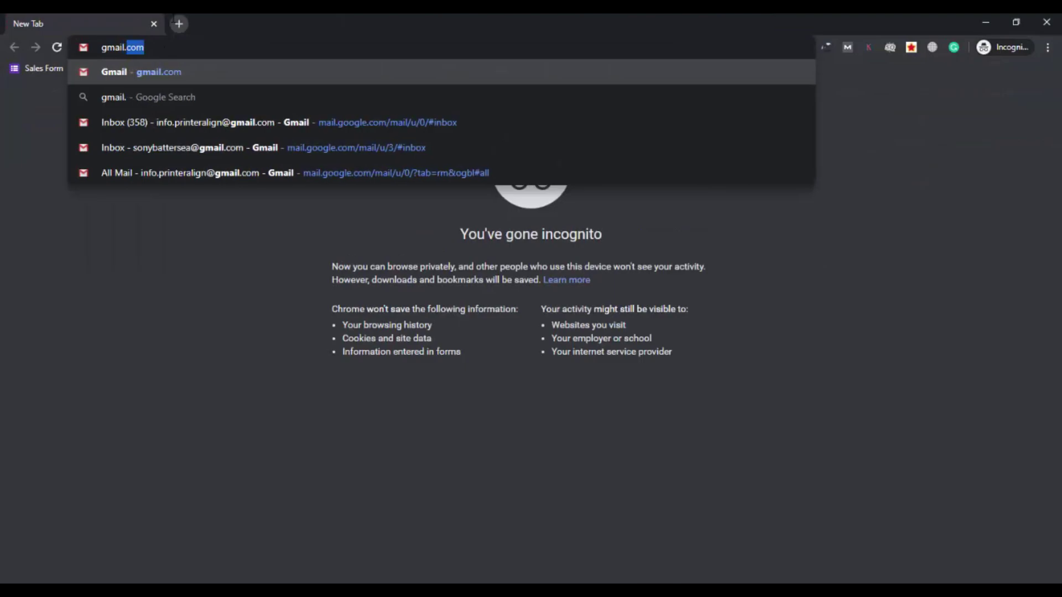
text(m)
key(Return)
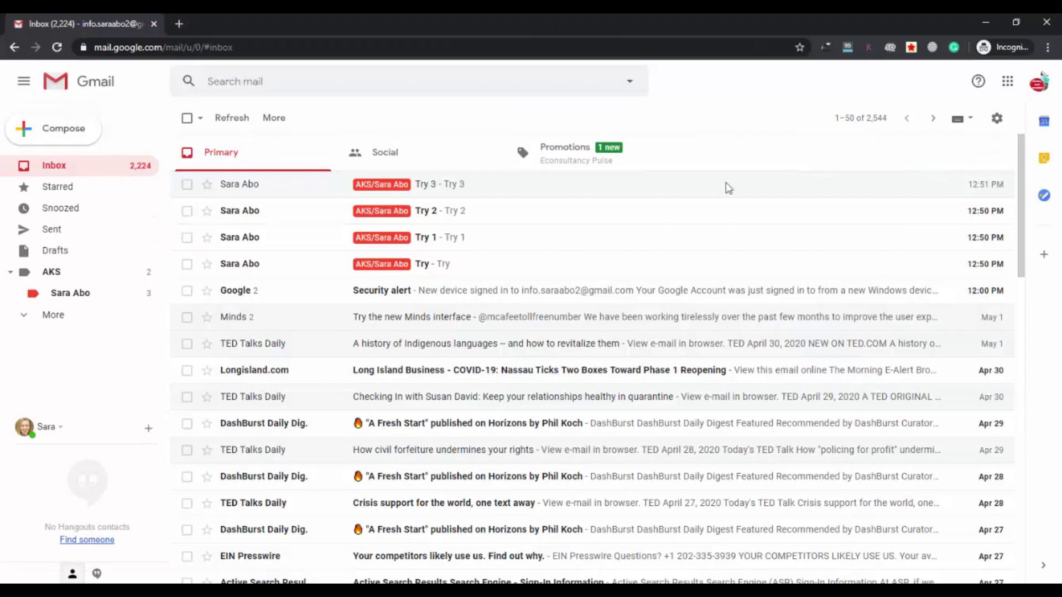
Step: Open Gmail's general settings and view the available maximum page size options for conversations
click(997, 118)
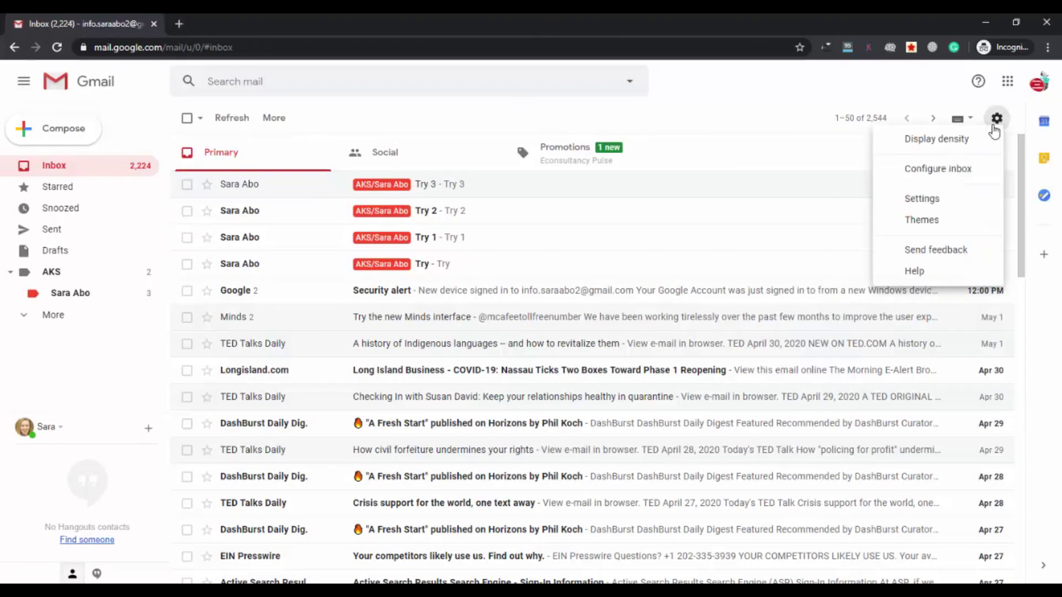
click(922, 199)
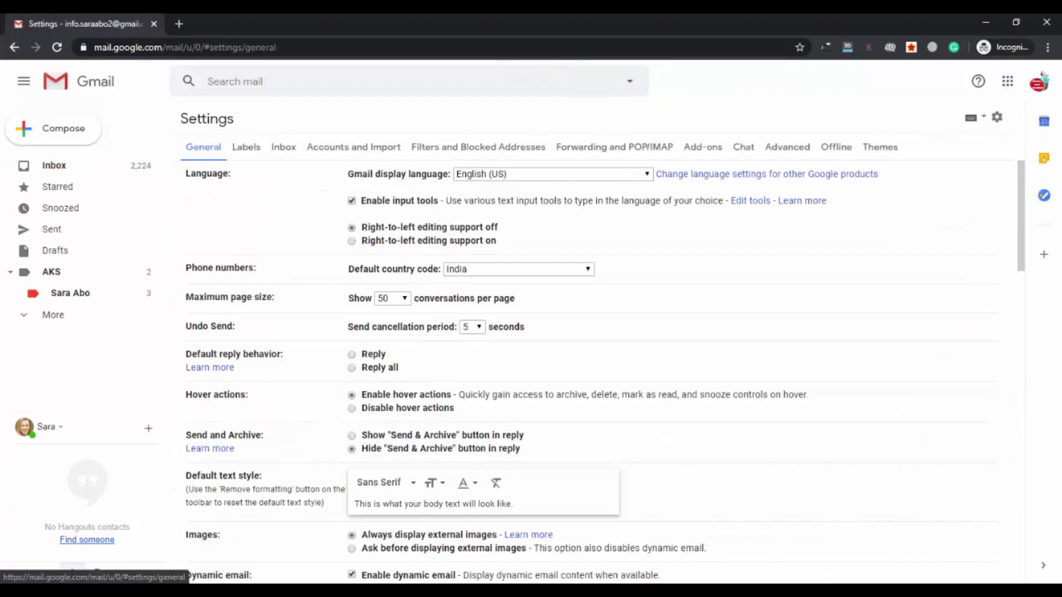
scroll(656, 197, down, 1)
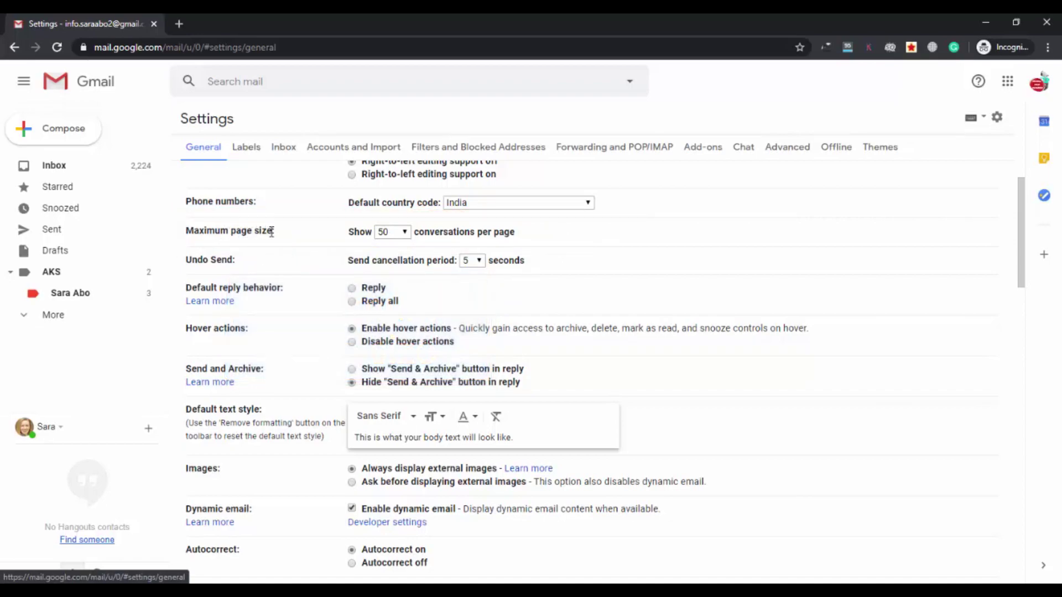
click(407, 234)
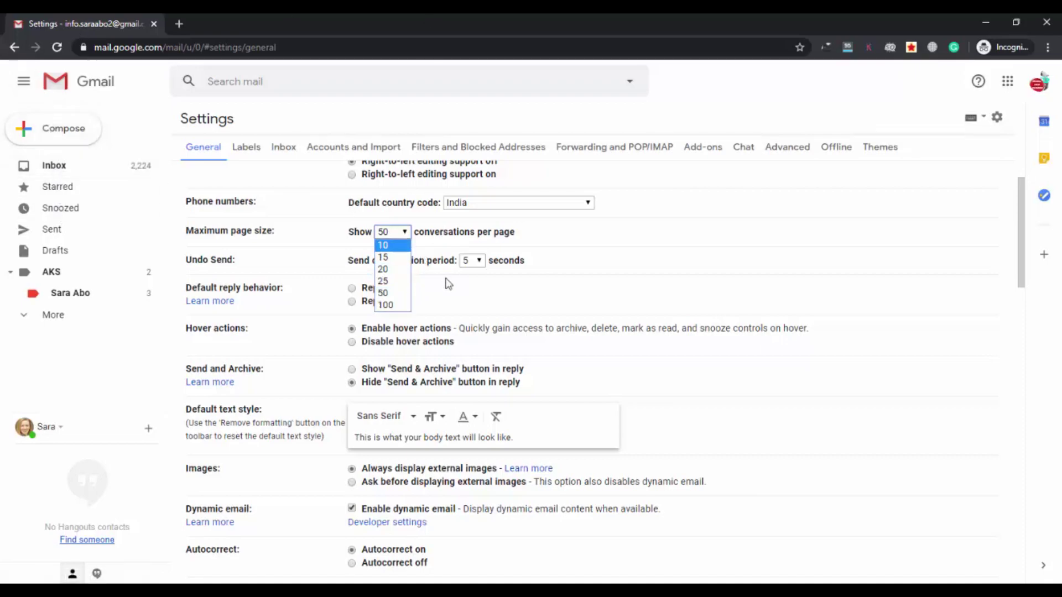
click(670, 250)
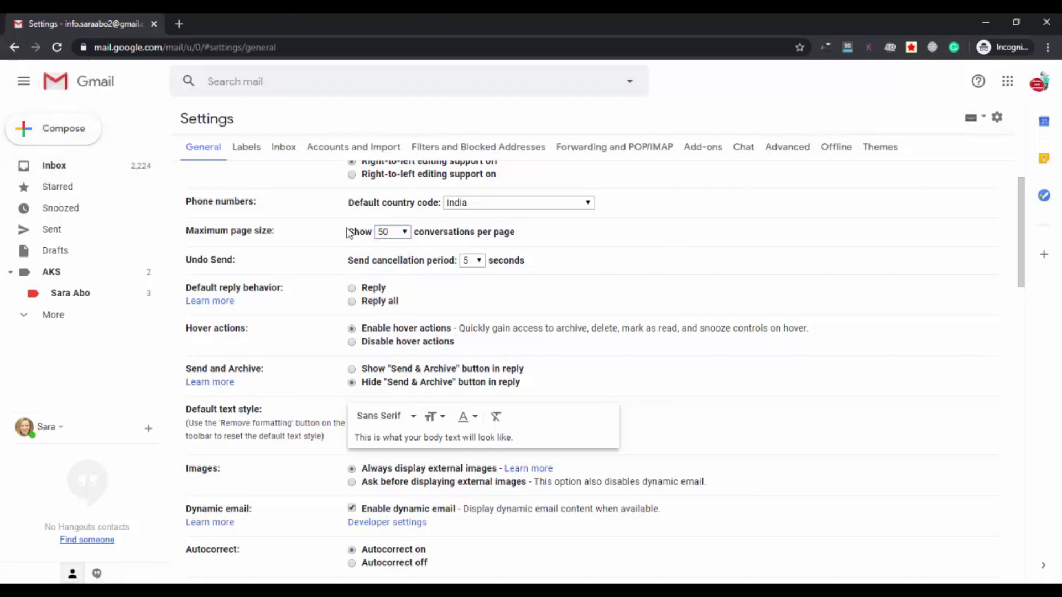
Step: Return to the inbox, look through the listed conversations, and view the sort choices of the page range
click(56, 172)
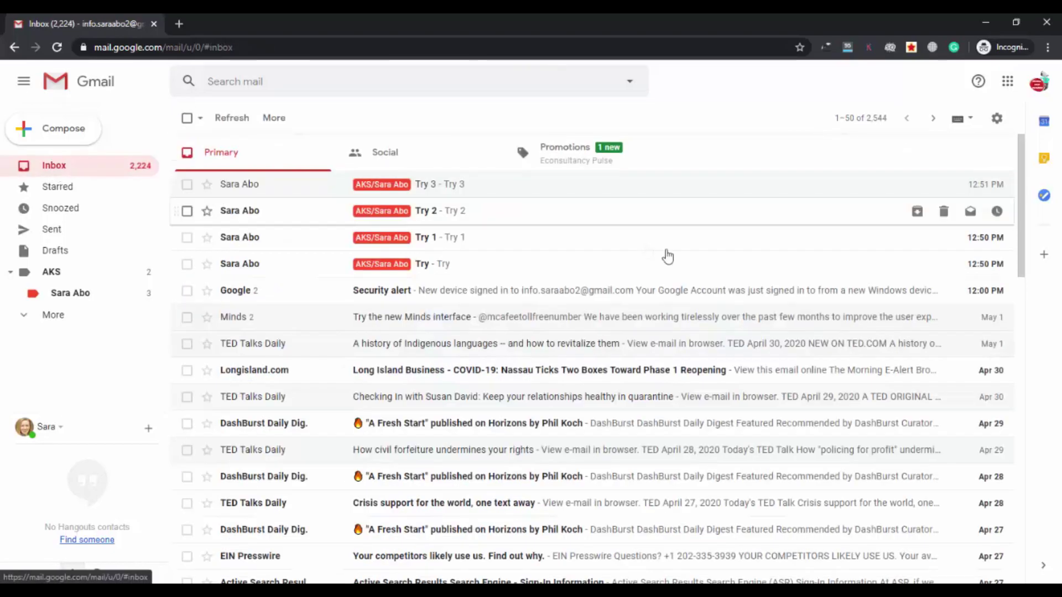
scroll(656, 360, down, 15)
scroll(655, 367, down, 1)
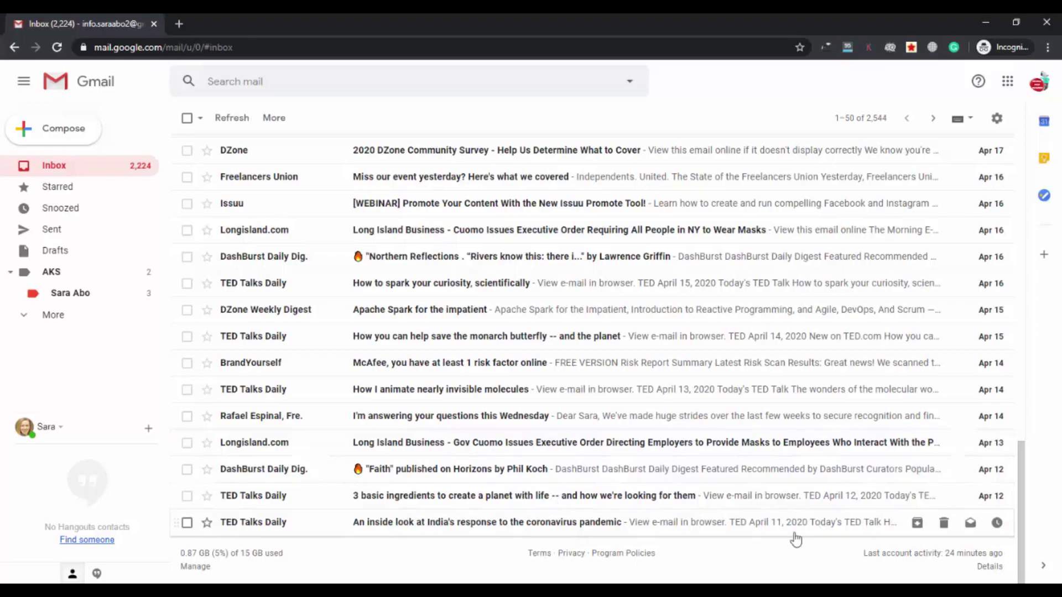
scroll(657, 387, up, 15)
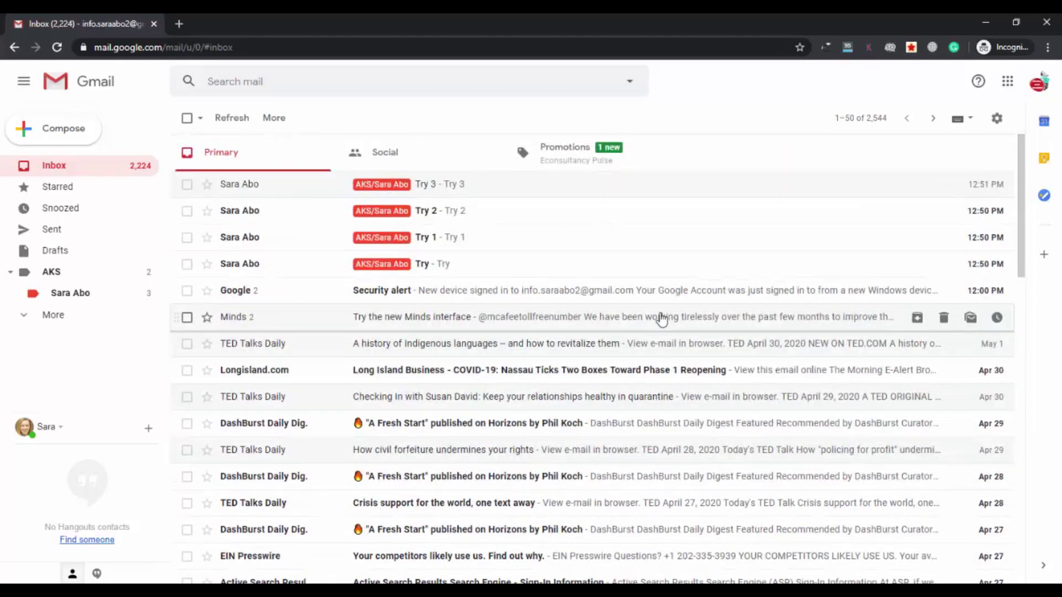
click(849, 125)
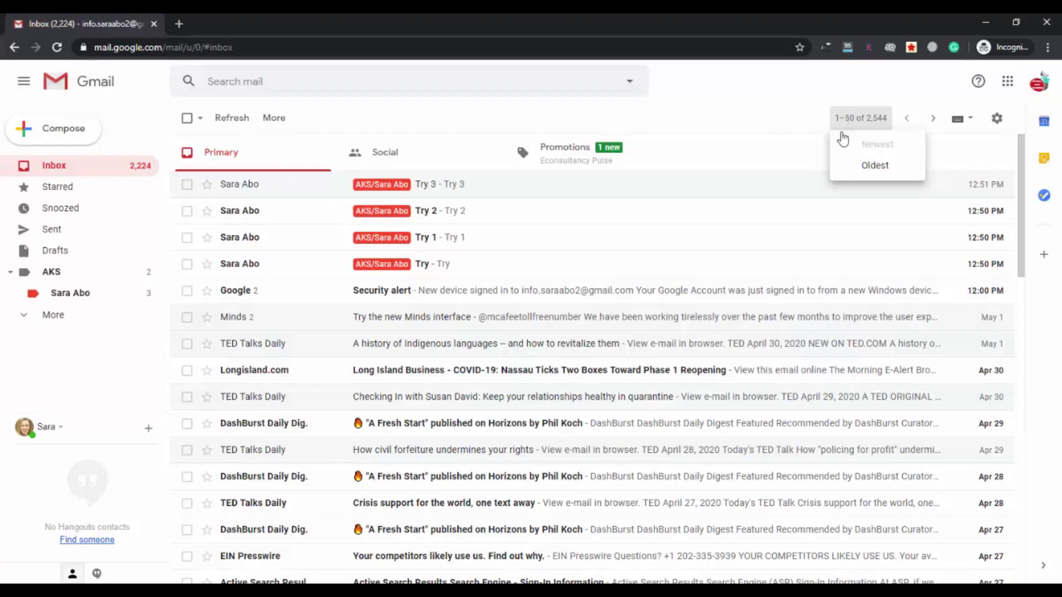
Step: Reopen the general settings and review the conversations-per-page choices without selecting one
click(997, 118)
click(937, 203)
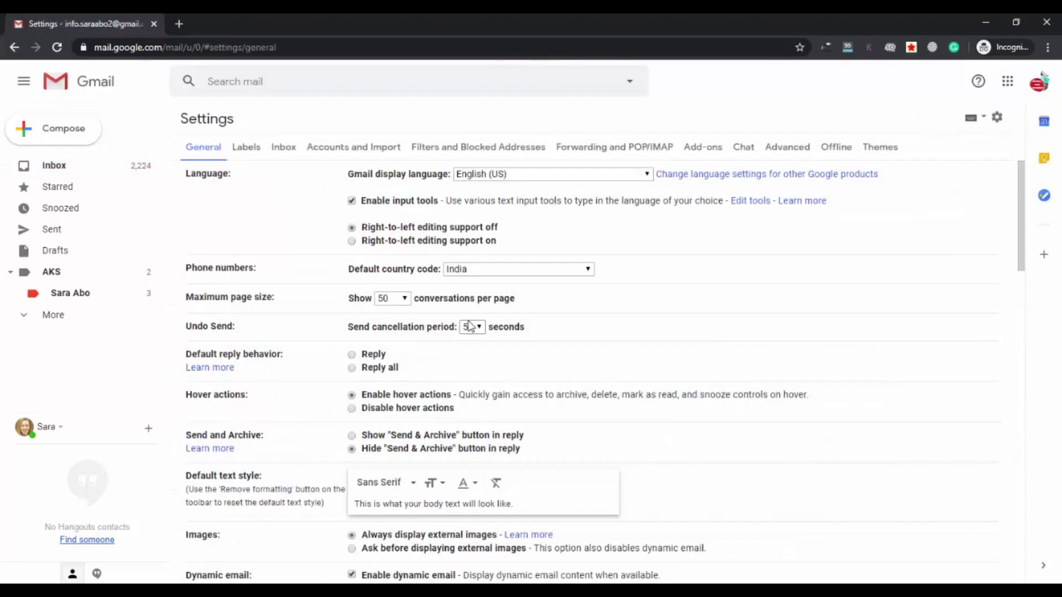
click(391, 300)
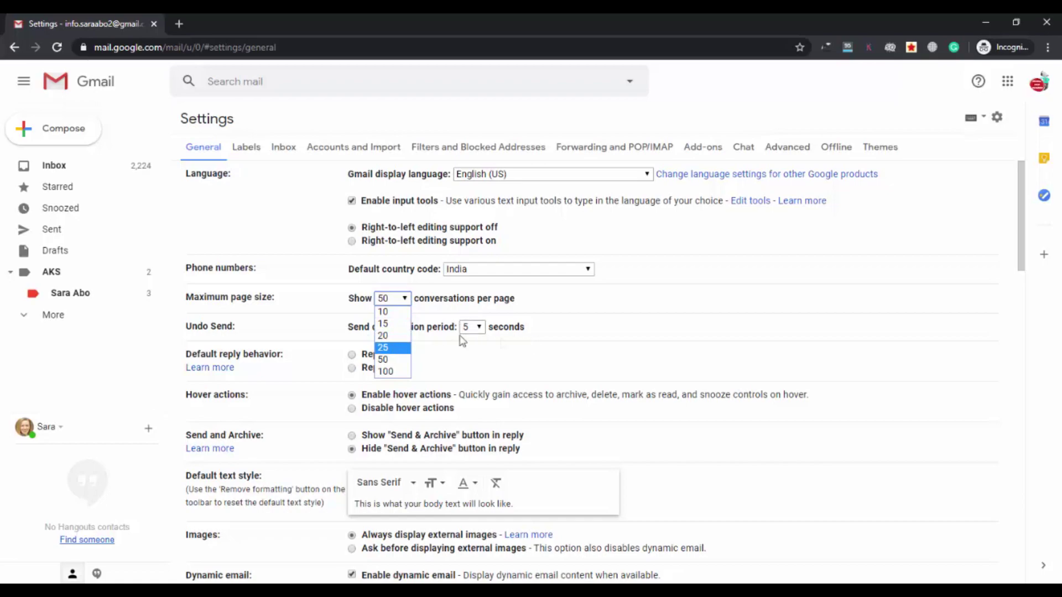
click(660, 322)
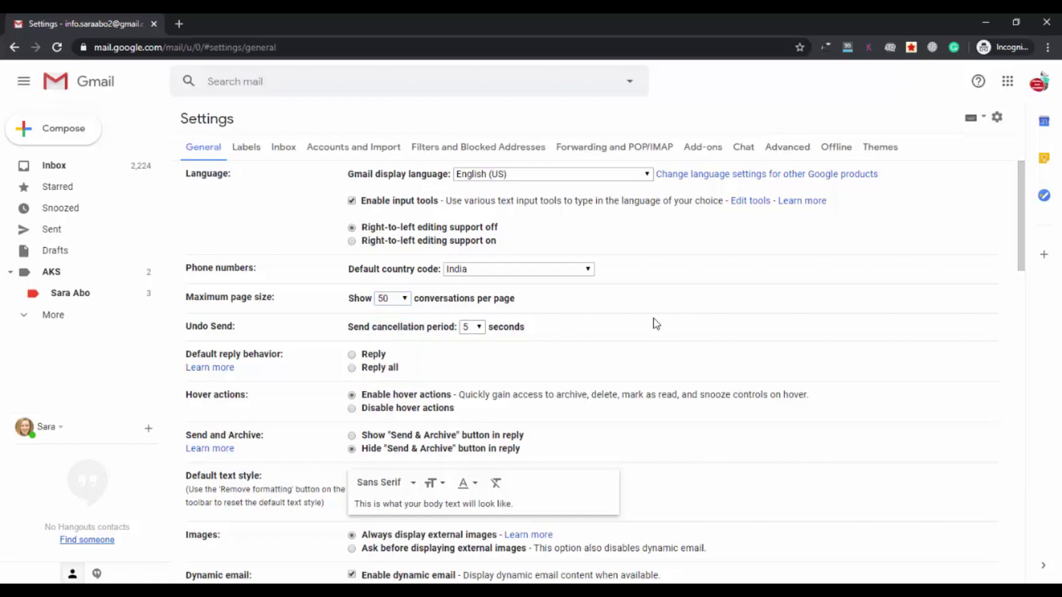
Step: Set the maximum page size to 10 conversations per page and save the changes
click(396, 299)
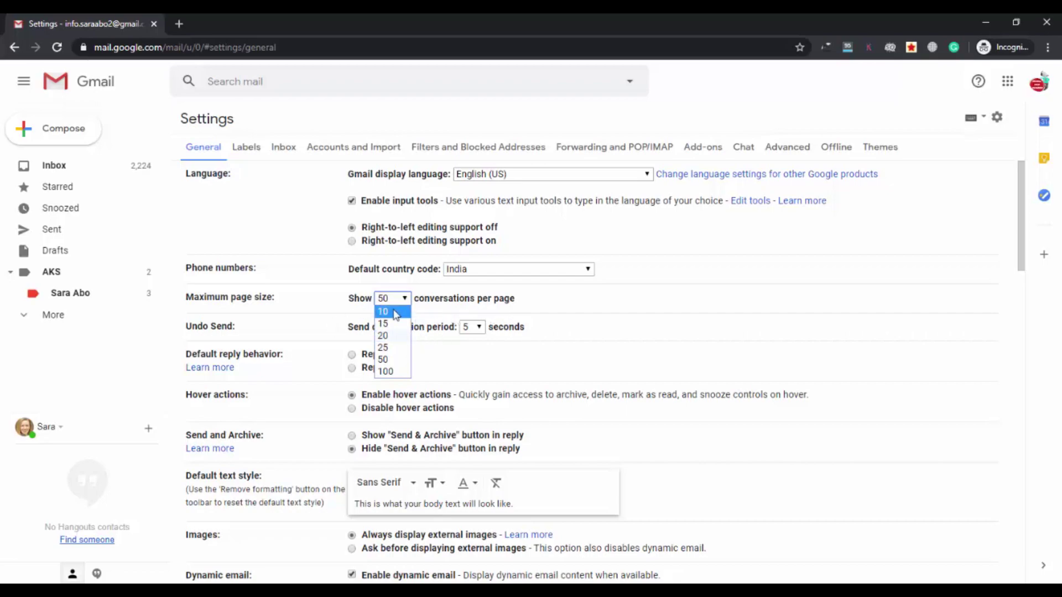
click(396, 313)
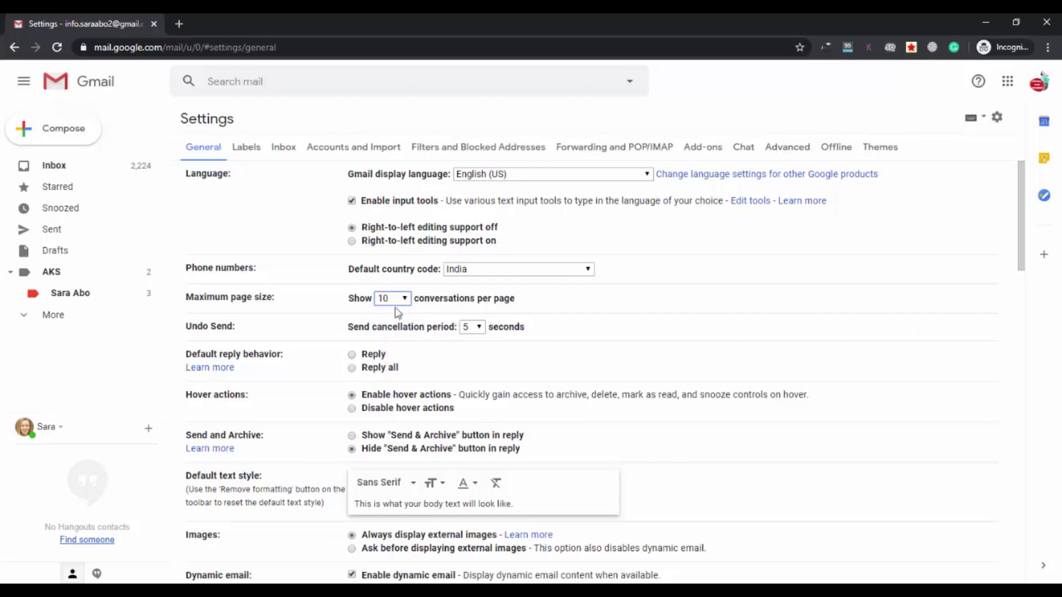
scroll(690, 433, down, 8)
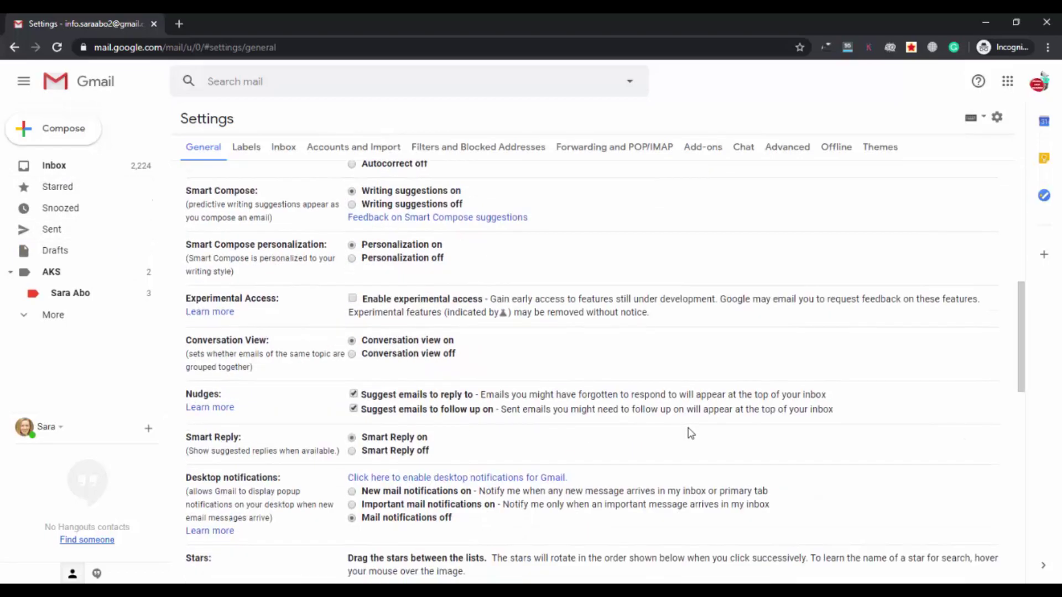
scroll(690, 433, down, 10)
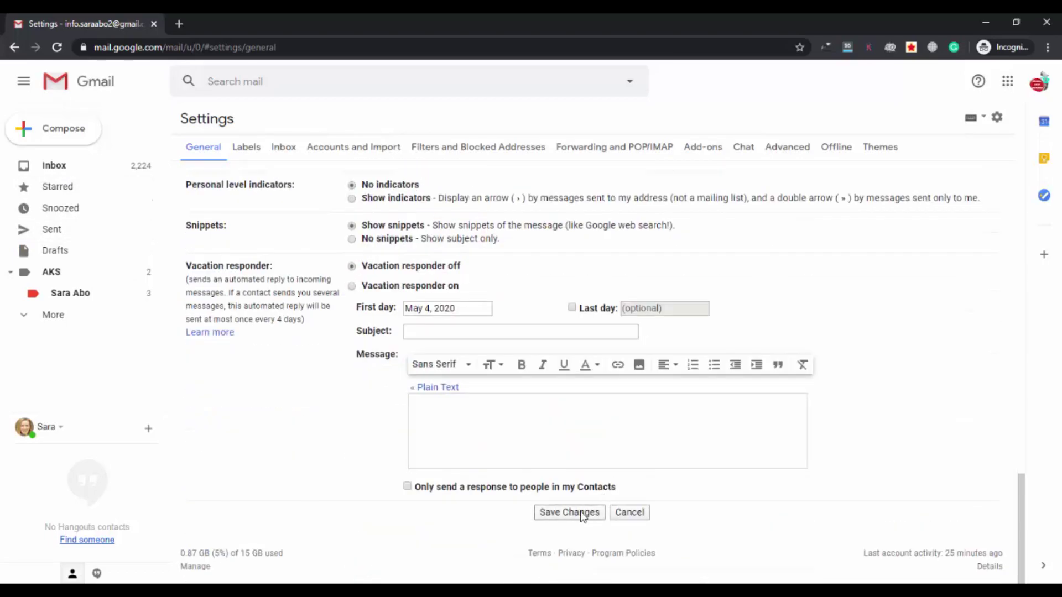
click(582, 513)
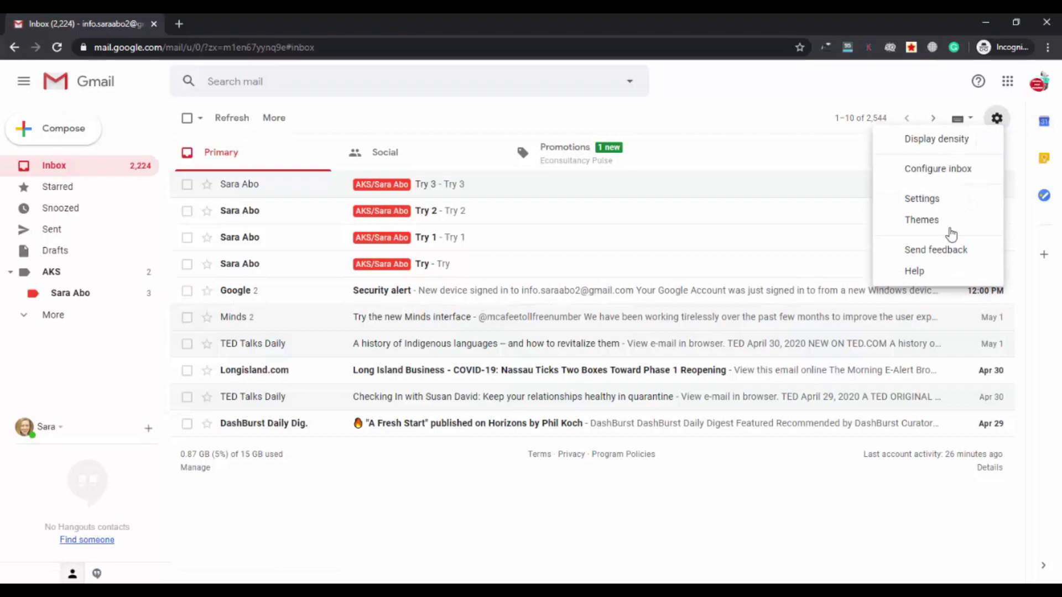
Step: Reopen the general settings, set the maximum page size to 100 conversations per page, and save the changes
click(921, 219)
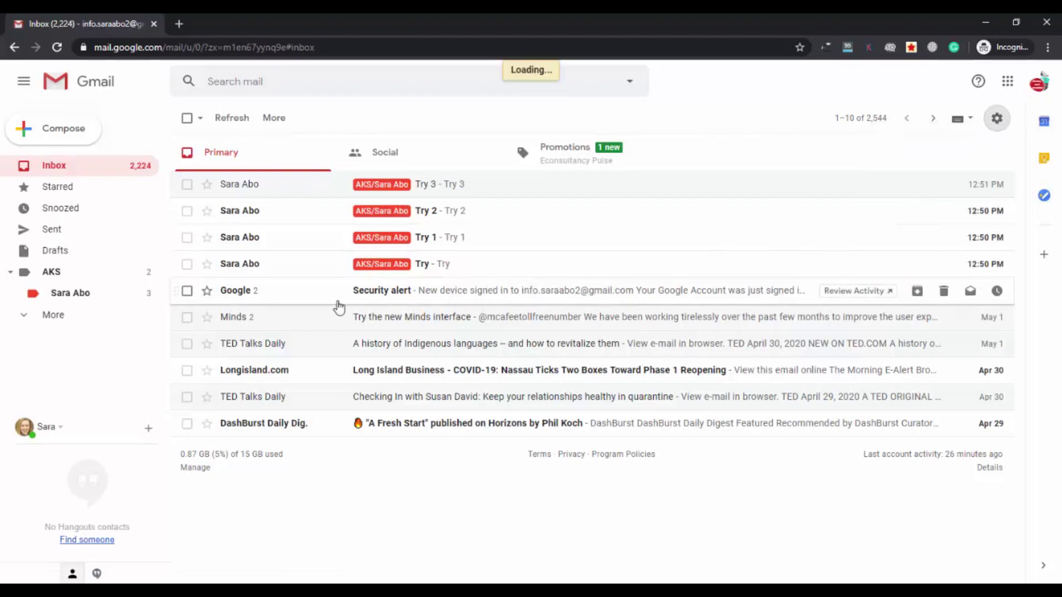
click(391, 299)
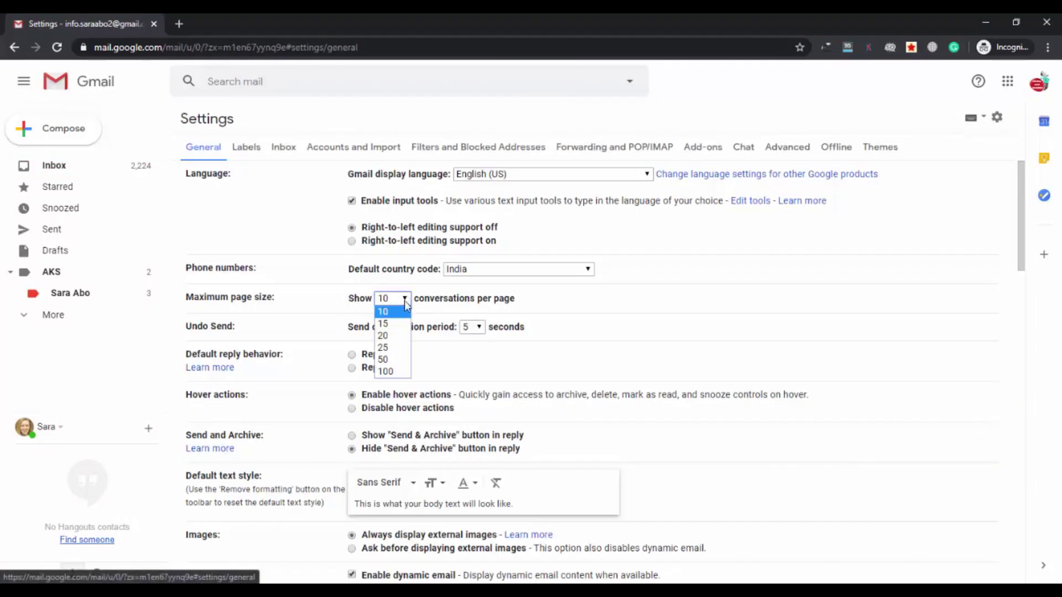
click(393, 371)
scroll(784, 415, down, 7)
scroll(787, 431, down, 10)
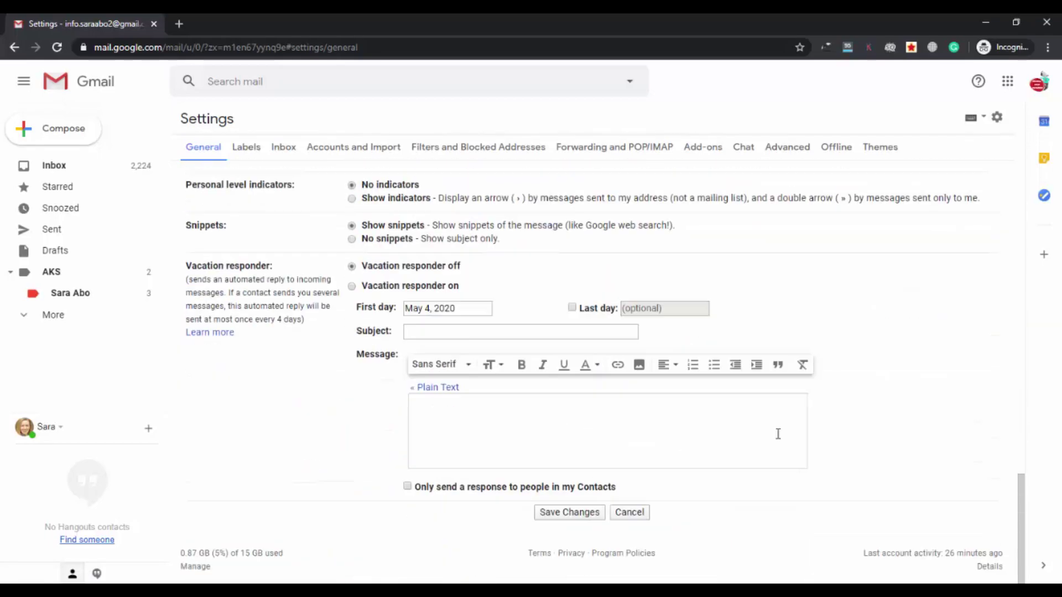
click(576, 514)
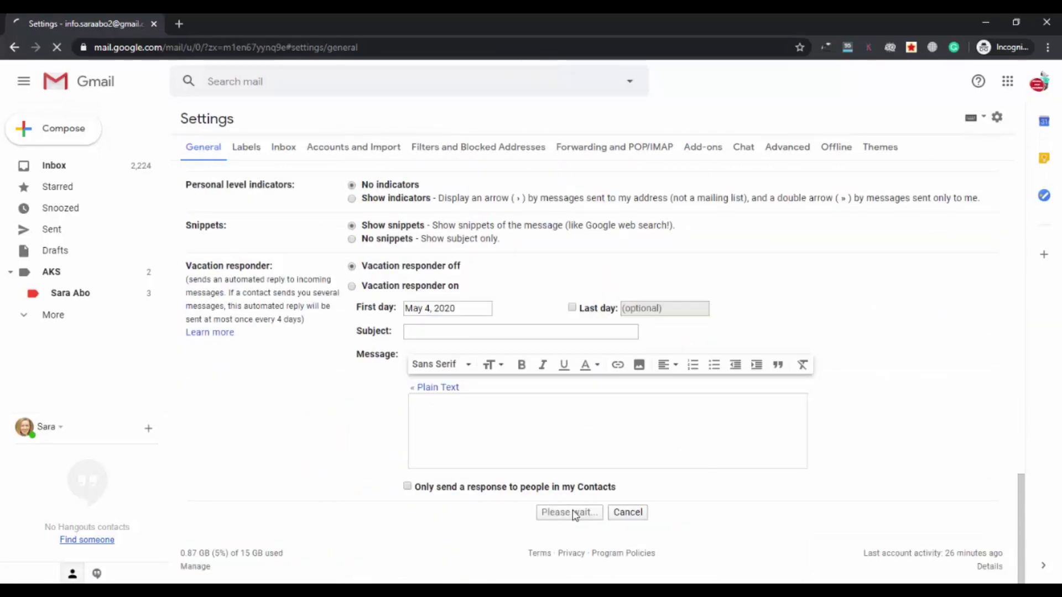
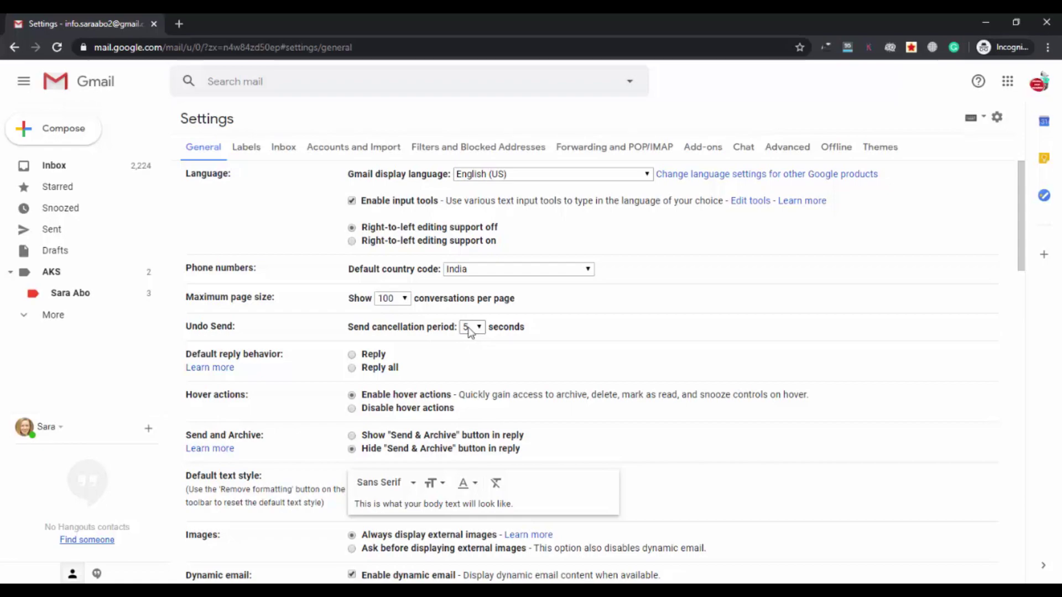
Step: Return to the inbox and open the "Try 3" message
click(47, 166)
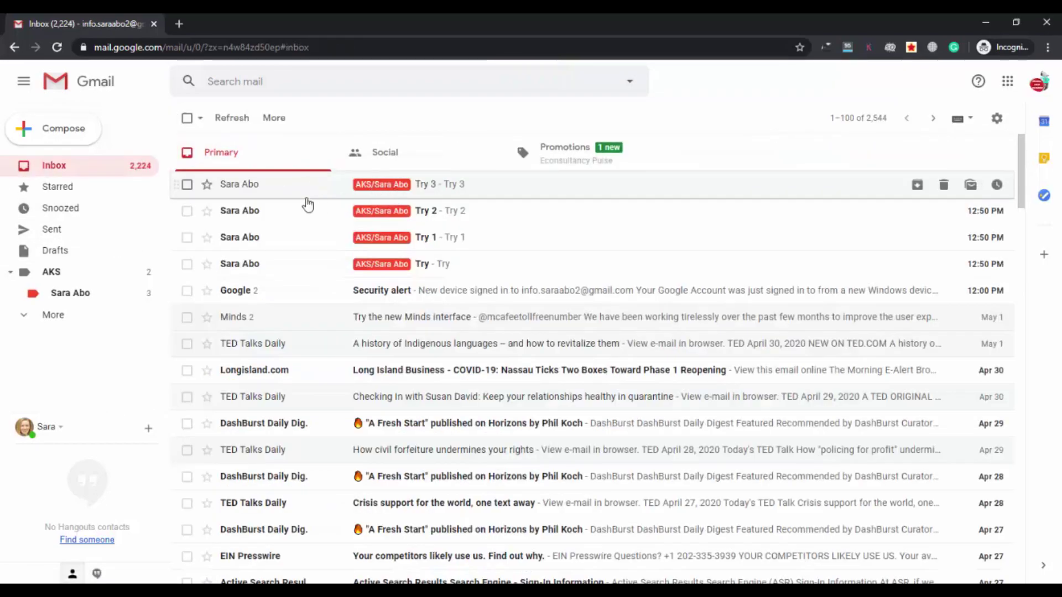
click(332, 193)
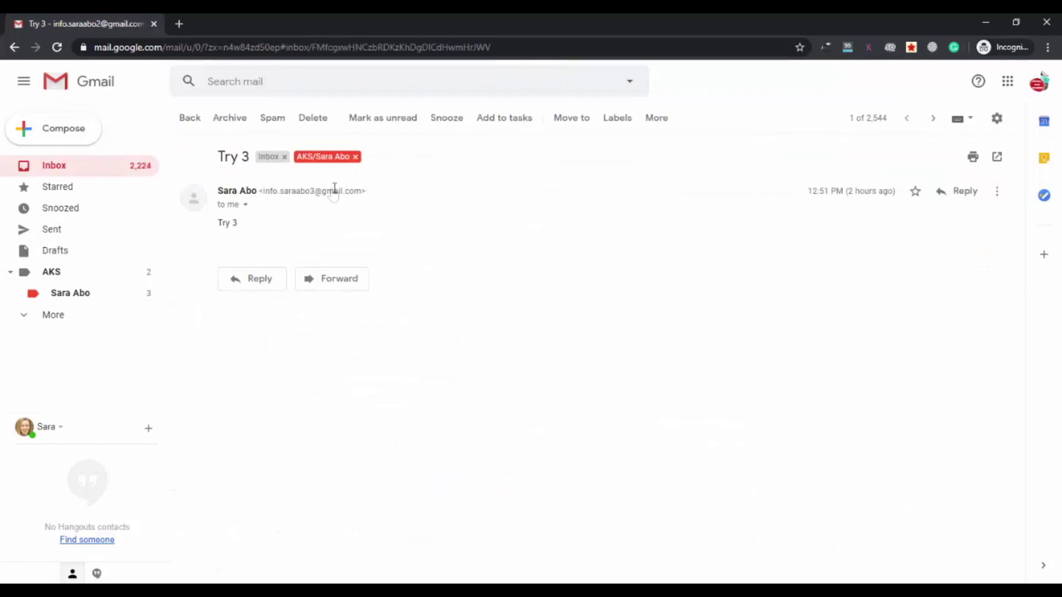
Step: Reply to the open "Try 3" message with the text "What!" and send the reply
click(252, 286)
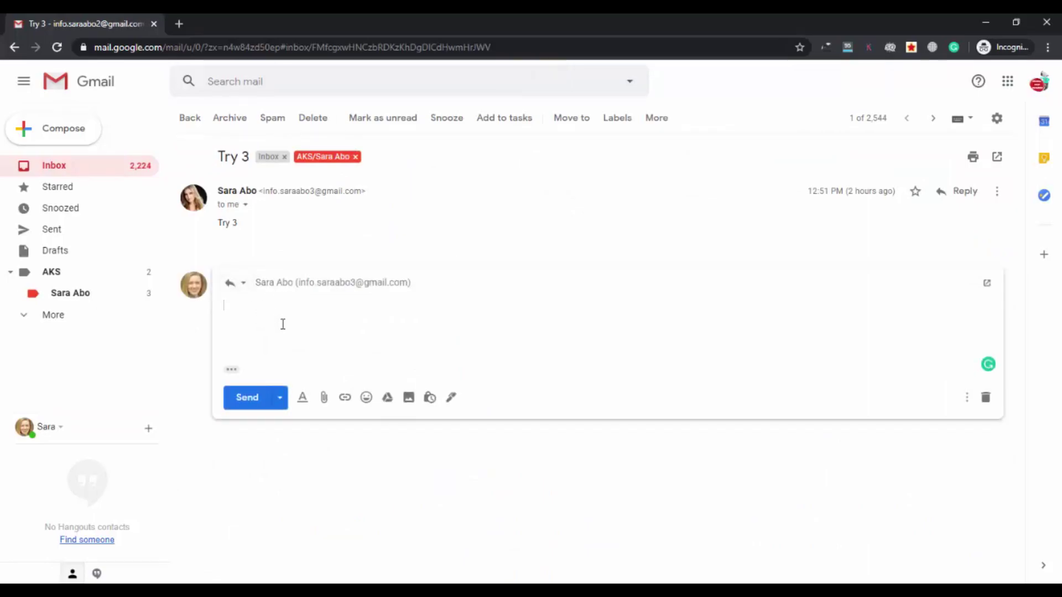
text(What!)
click(247, 398)
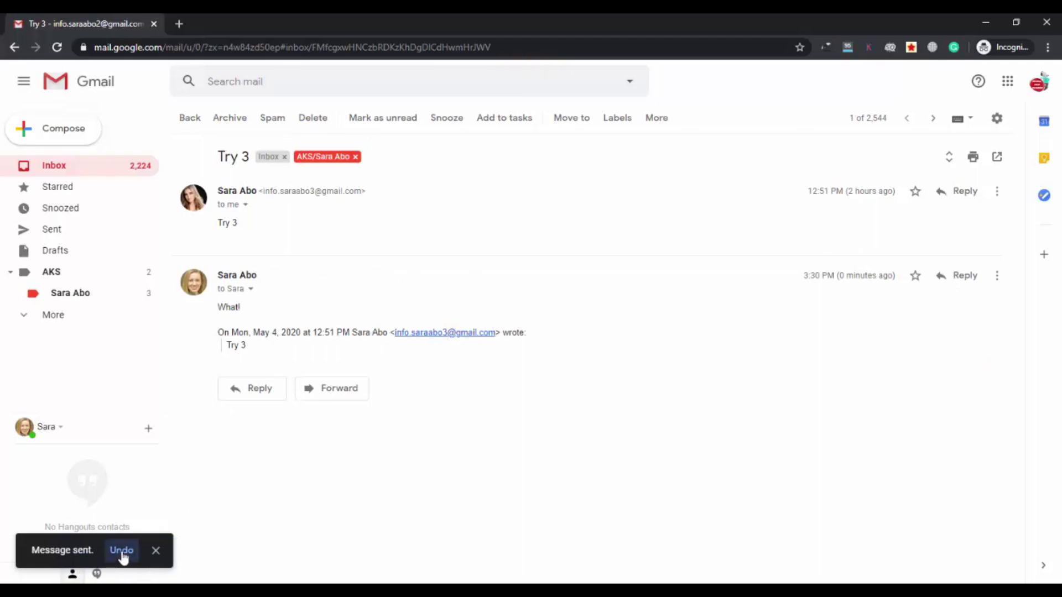
Step: Undo the sending of the "What!" reply and send it again from the restored draft
click(121, 550)
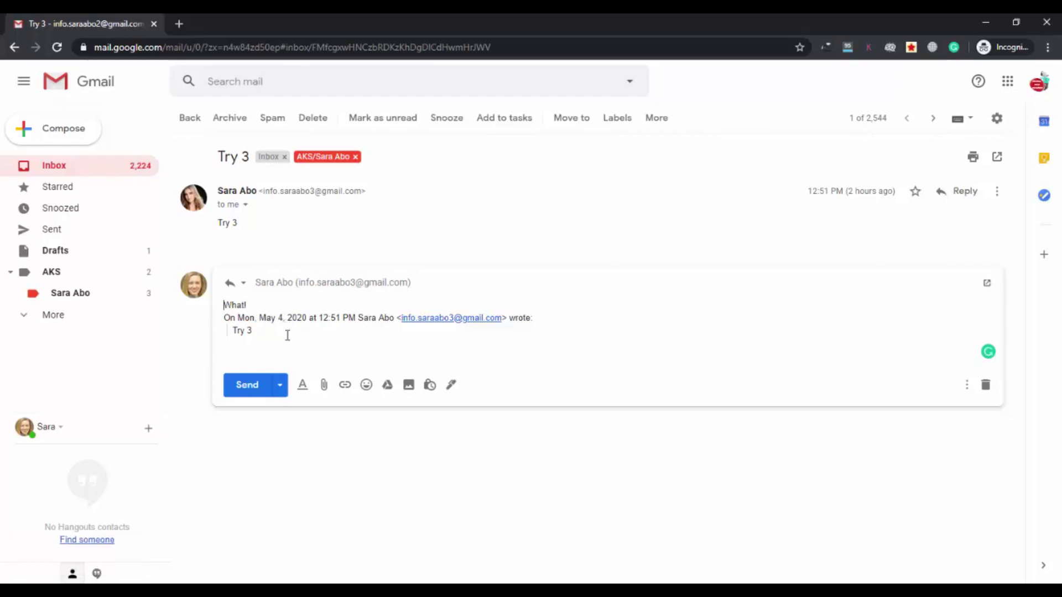
click(248, 386)
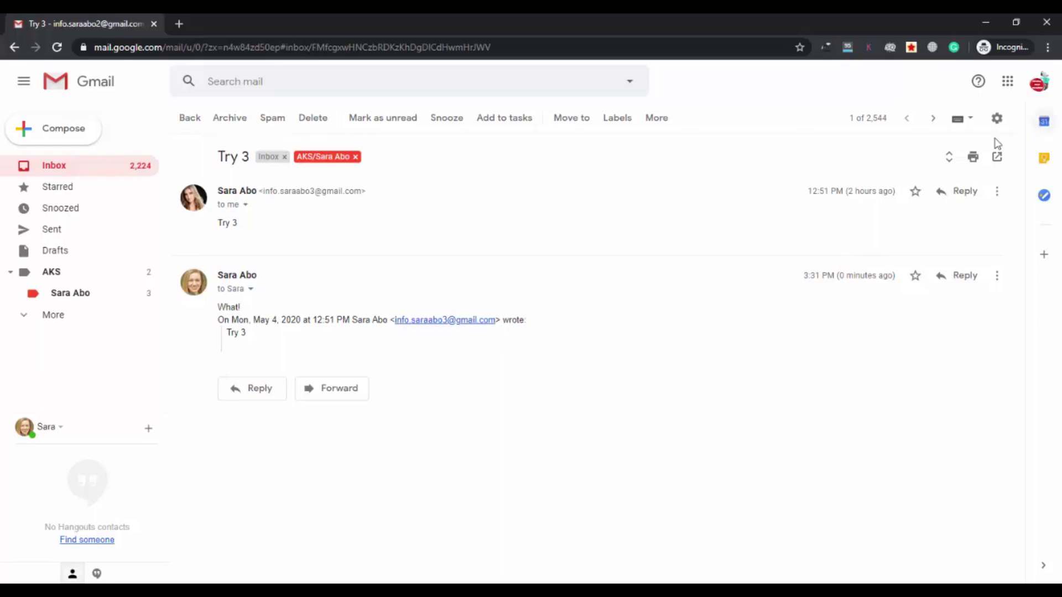
Step: Set the Undo Send cancellation period to 30 seconds in the general settings and save the changes
click(997, 118)
click(923, 199)
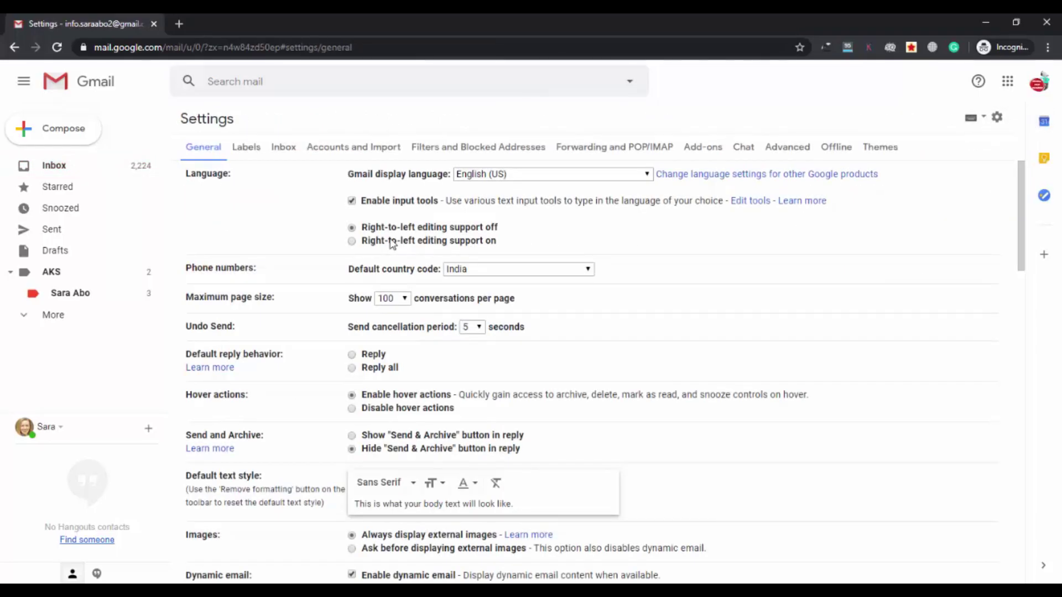
click(479, 327)
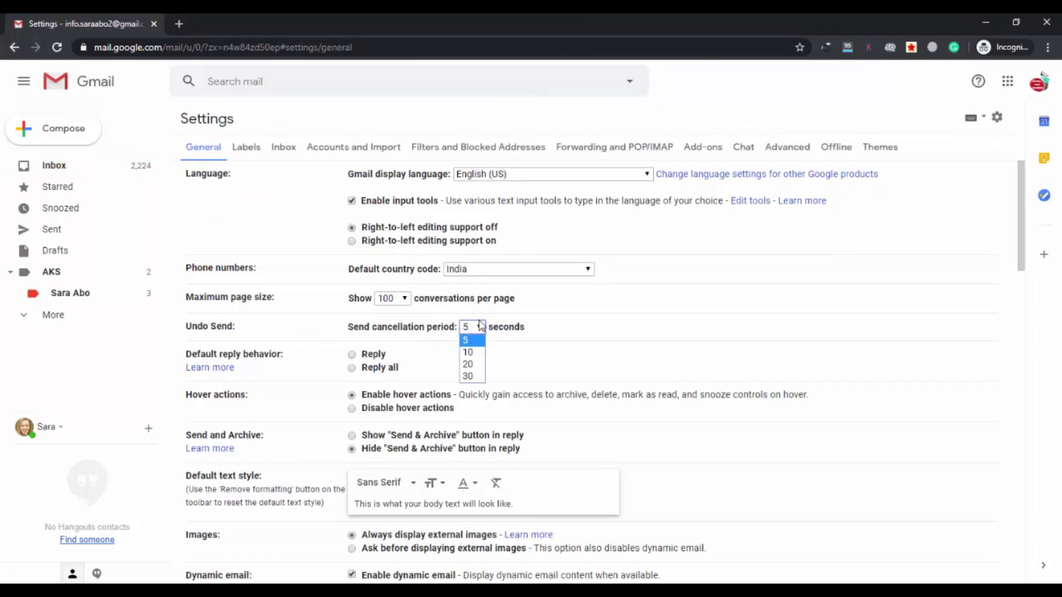
click(470, 376)
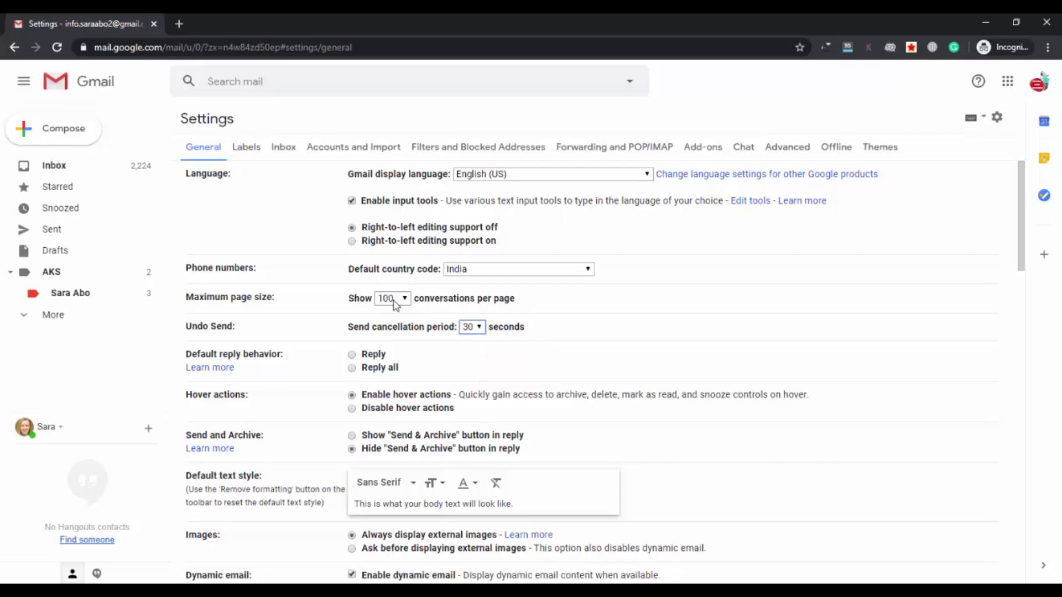
scroll(595, 381, down, 8)
scroll(594, 386, down, 10)
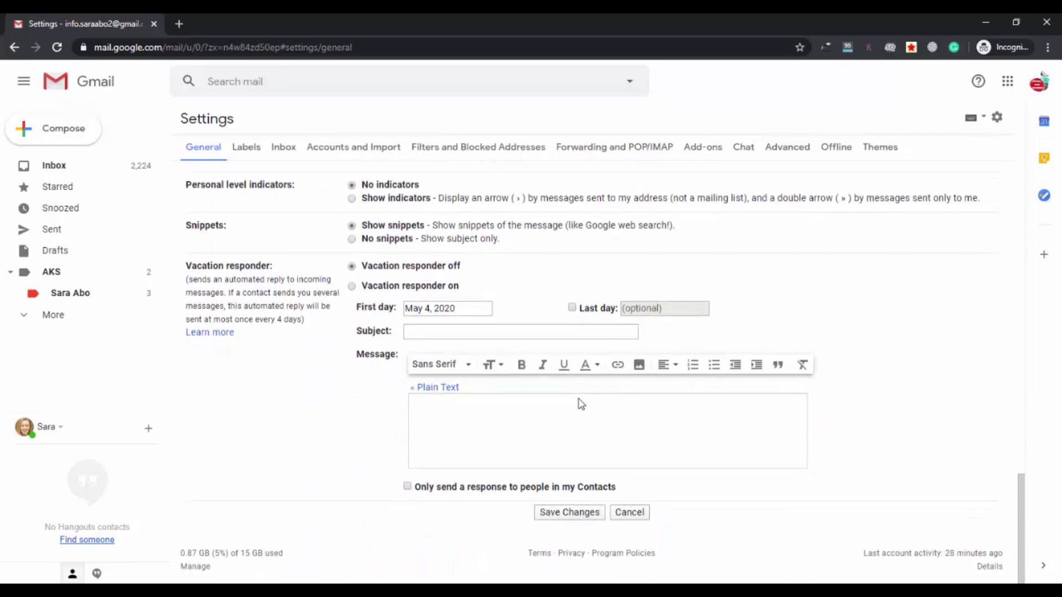
click(570, 512)
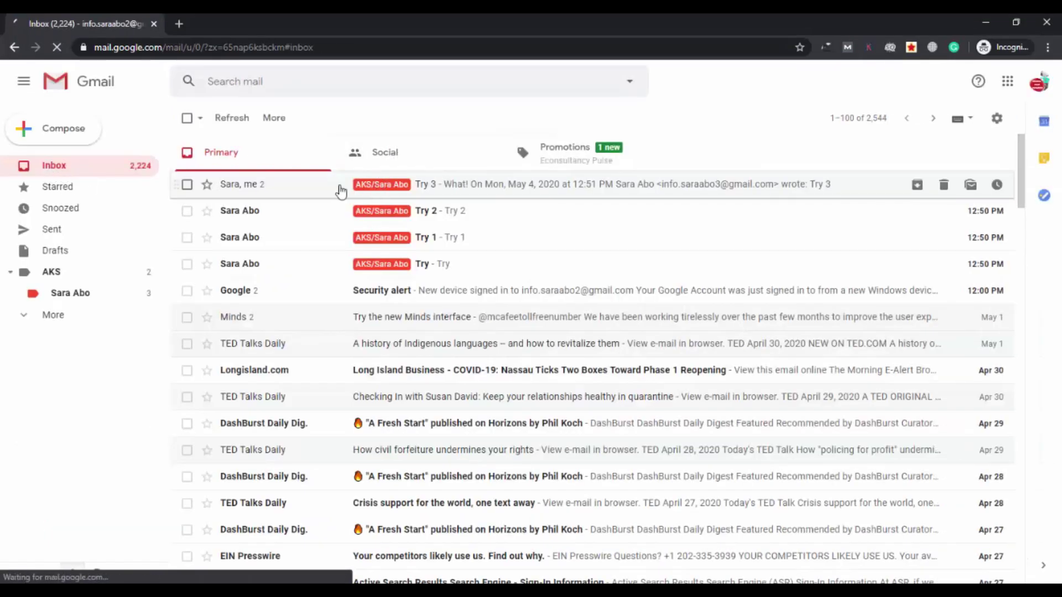
Step: Open the "Try 2" message in the inbox and send the reply "What!"
click(342, 211)
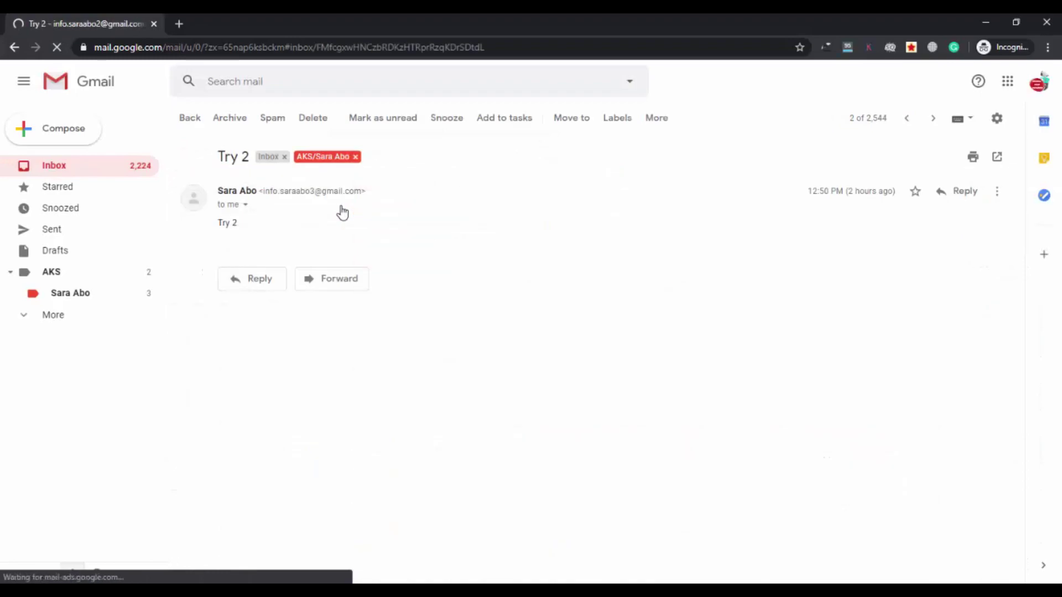
click(259, 283)
text(Wh)
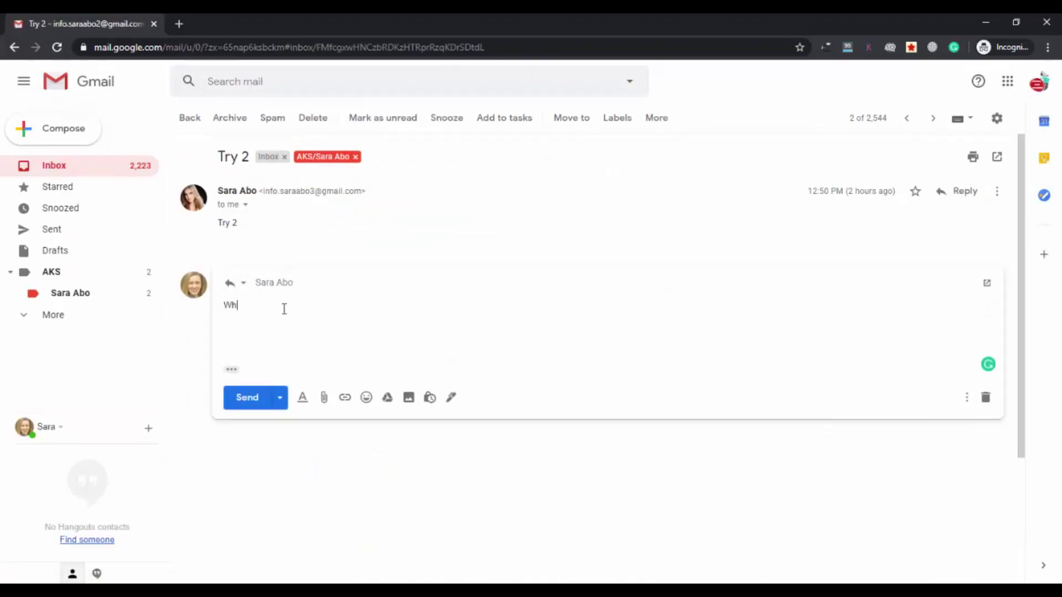
text(at!)
click(260, 401)
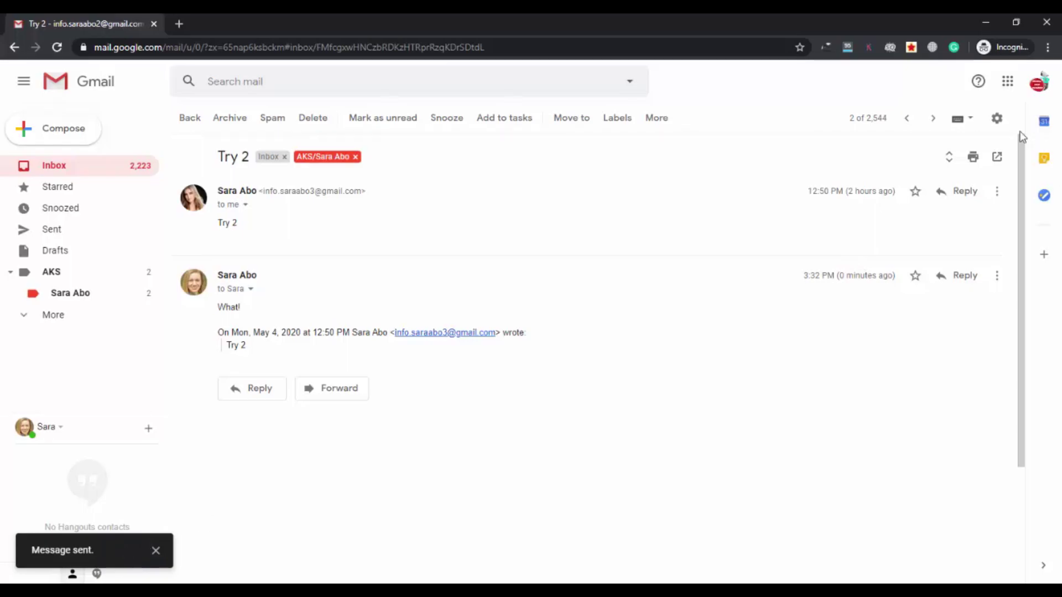
Step: Reopen the general settings and review the undo send, default reply behavior, and hover actions options
click(996, 118)
click(941, 216)
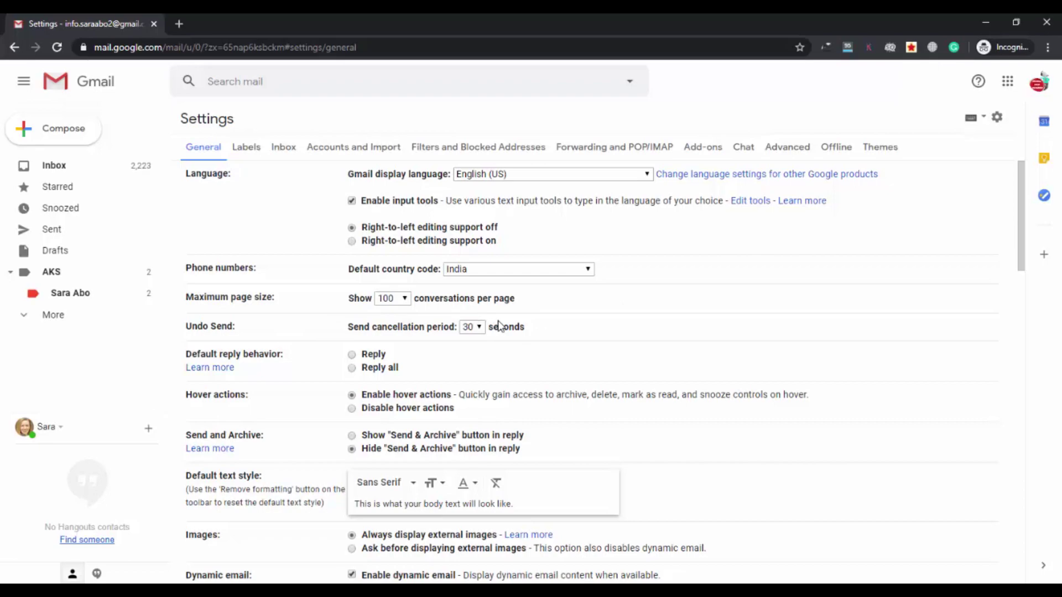
scroll(501, 316, down, 3)
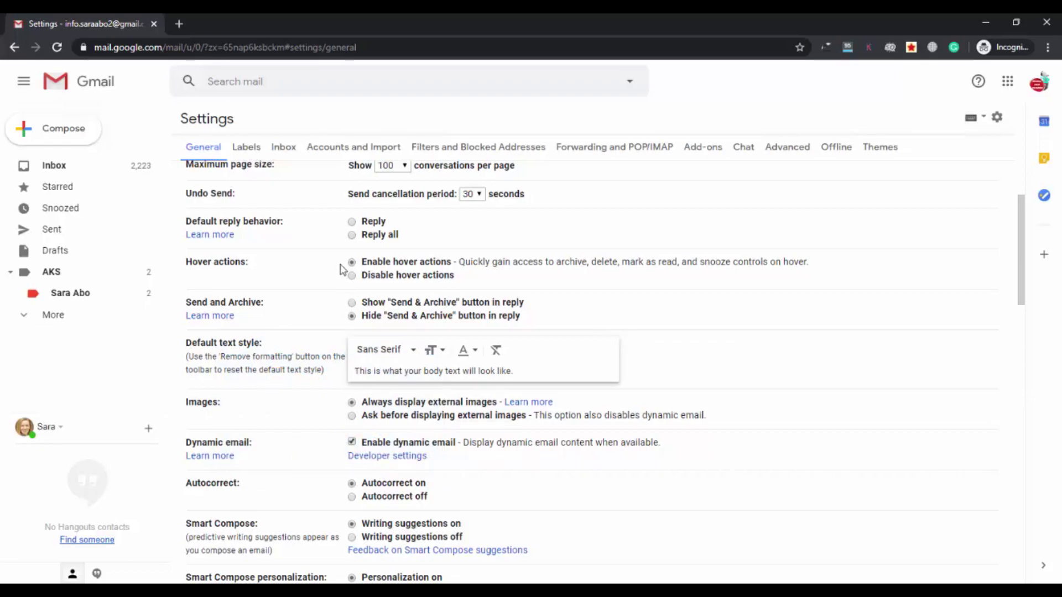
Step: Return to the inbox and start a reply in the "Try 3" conversation to inspect its send options
mouse_move(143, 308)
click(52, 173)
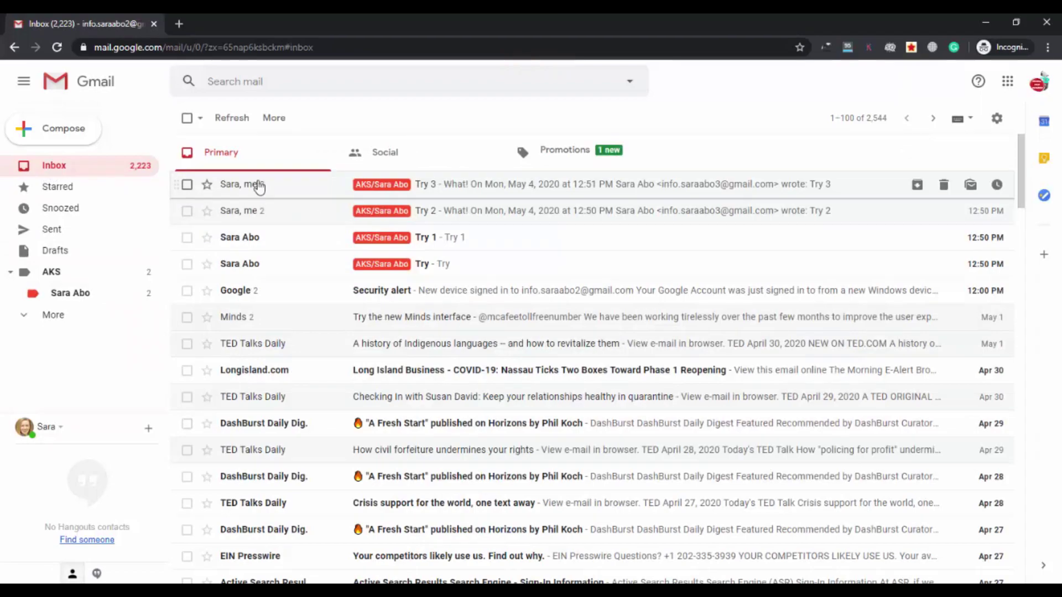
click(256, 185)
click(265, 358)
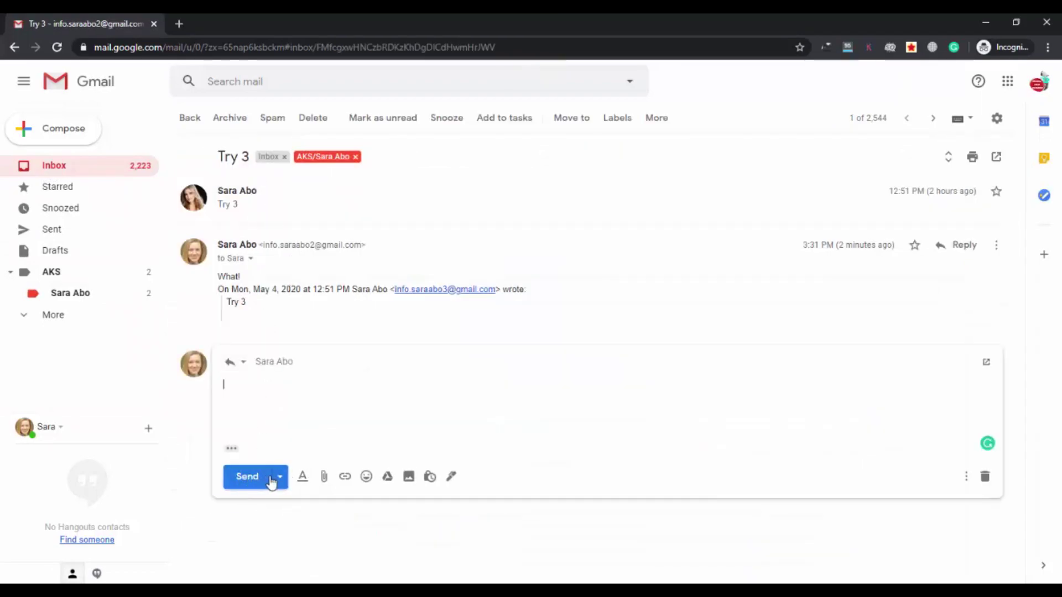
Step: Set Send and Archive to show the "Send & Archive" button in replies in the general settings and save the changes
click(997, 118)
click(920, 204)
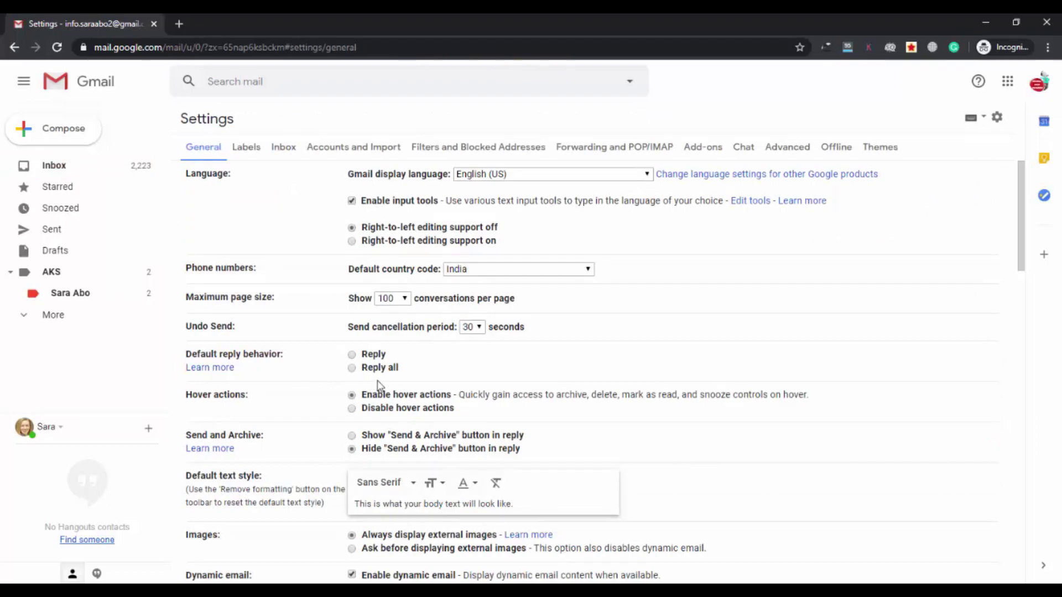
scroll(378, 382, down, 3)
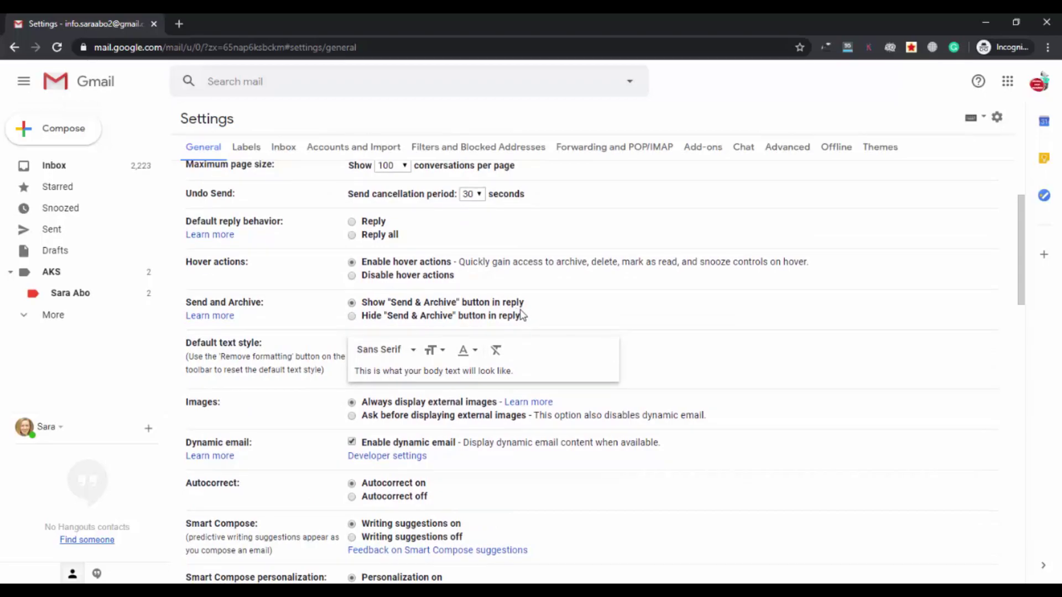
scroll(536, 314, down, 20)
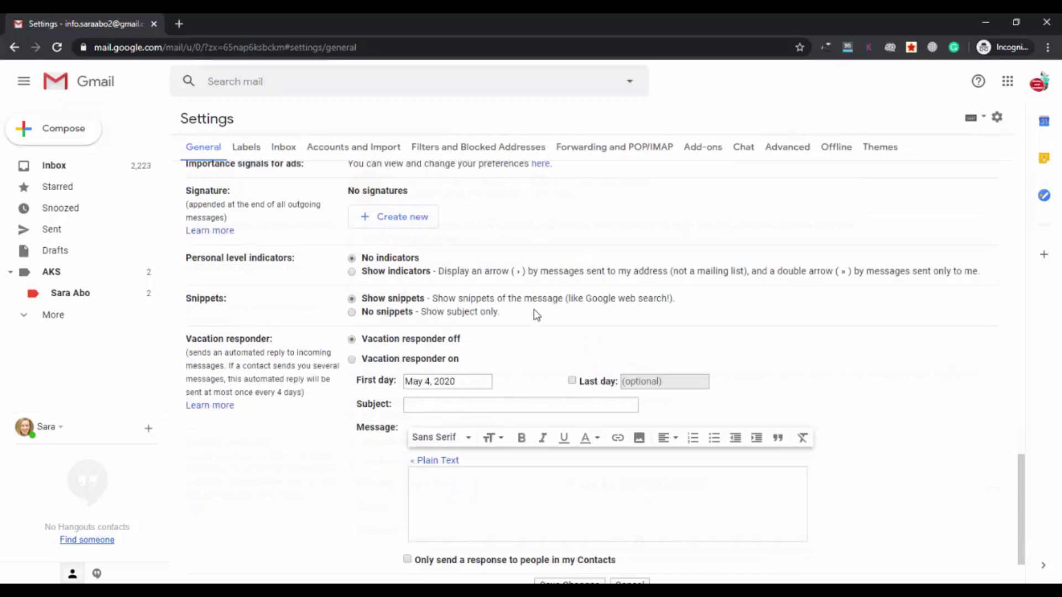
click(569, 513)
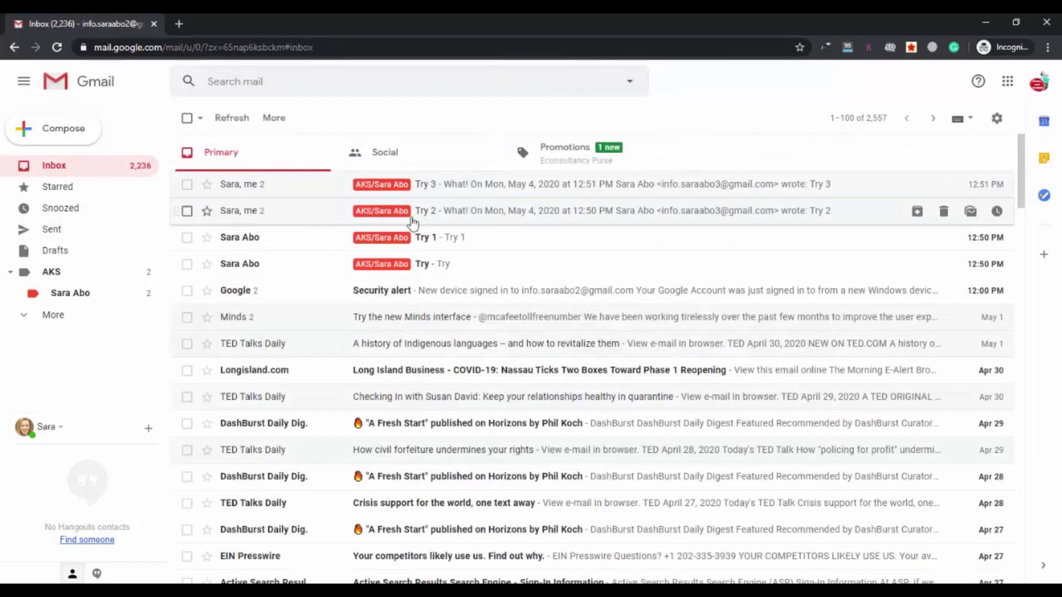
Step: Reply "How?" in the "Try 3" conversation, using Send & Archive to send it and archive the conversation
click(328, 192)
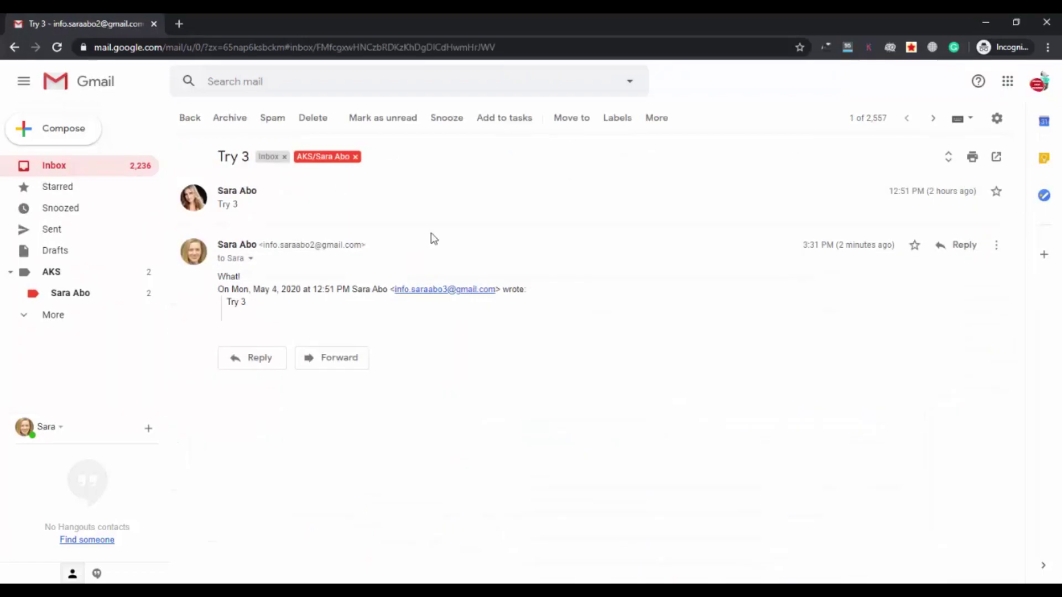
click(259, 359)
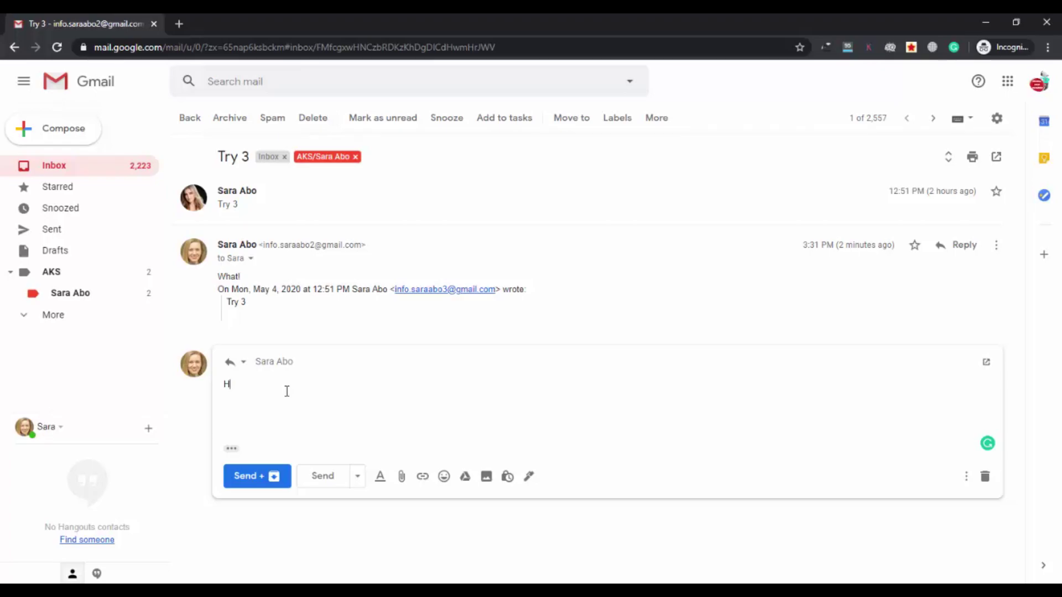
click(259, 481)
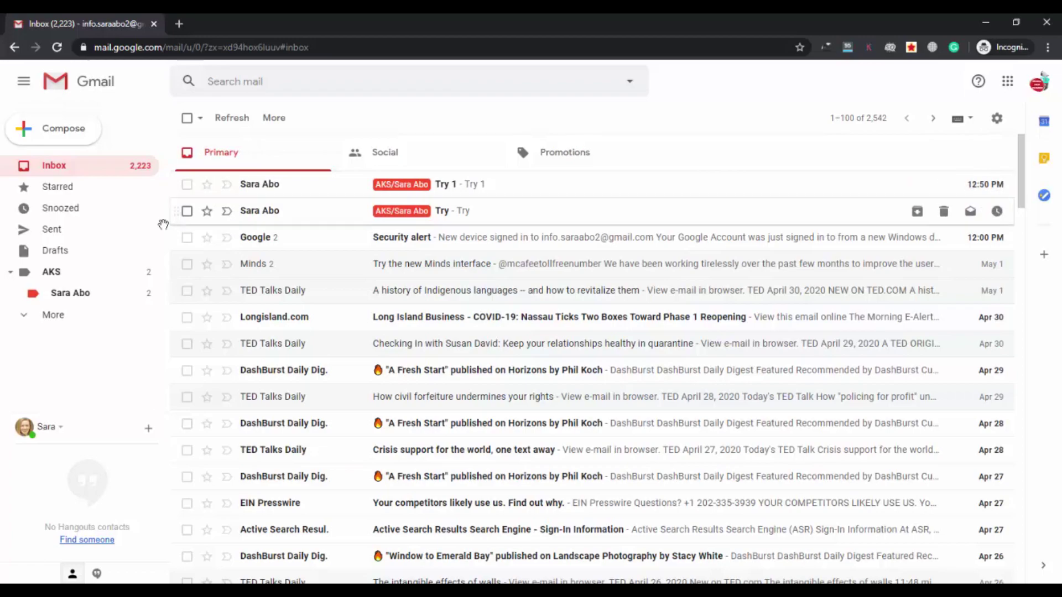
Step: Show All Mail and open the archived "Try 3" conversation to check the sent reply
click(82, 317)
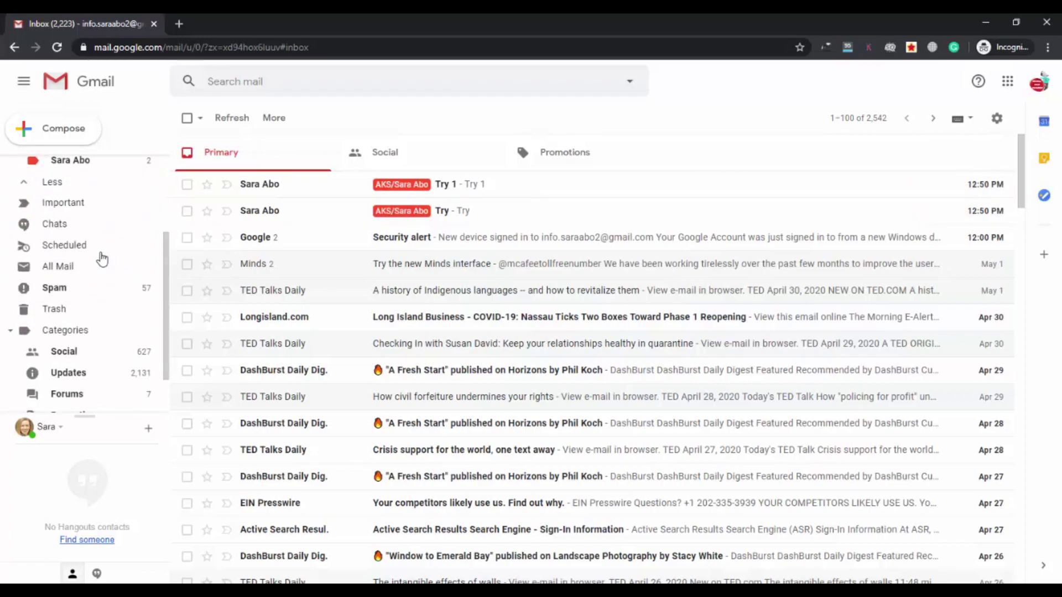
click(81, 267)
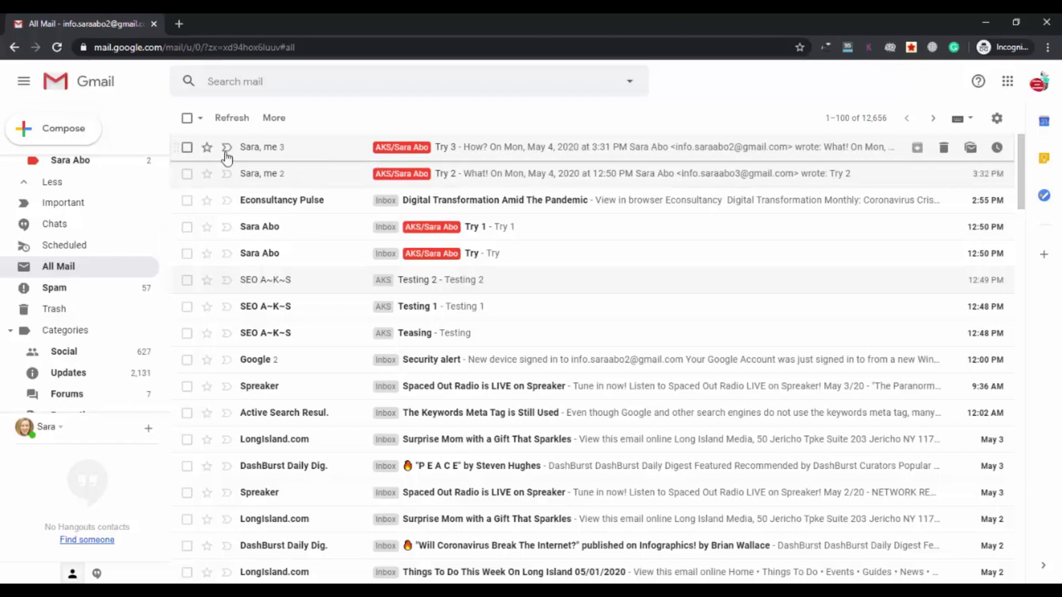
click(356, 155)
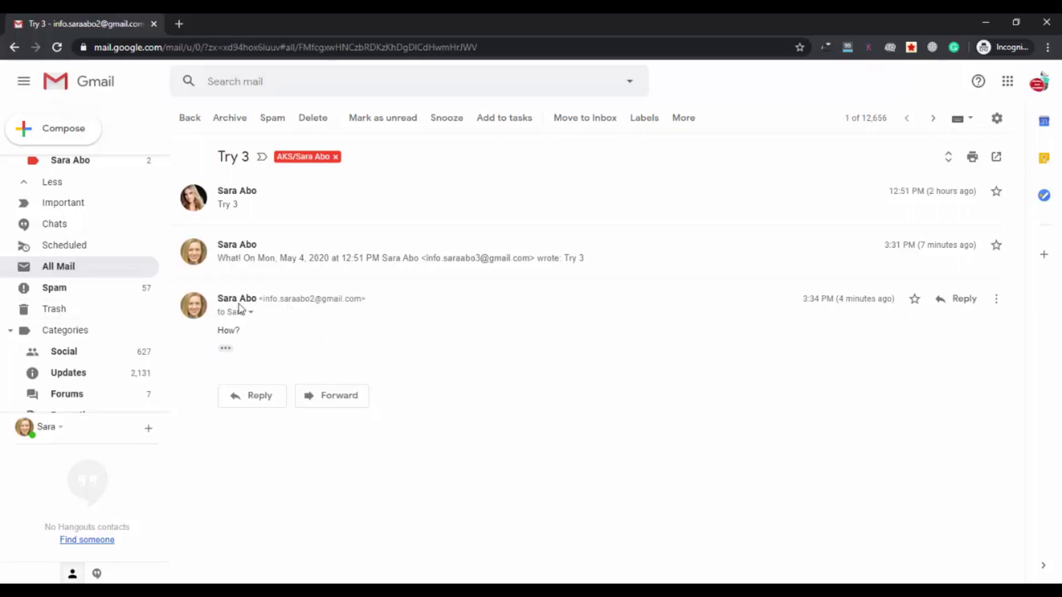
mouse_move(258, 297)
Step: Reopen the general settings and review the options from default reply behavior through Smart Compose, nudges, and desktop notifications
click(999, 121)
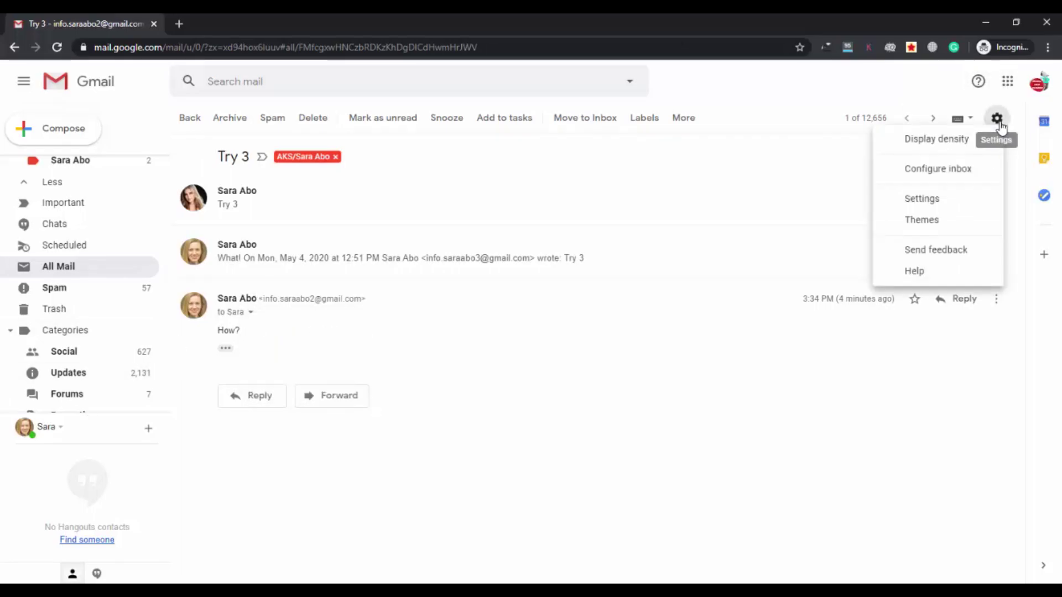
click(923, 199)
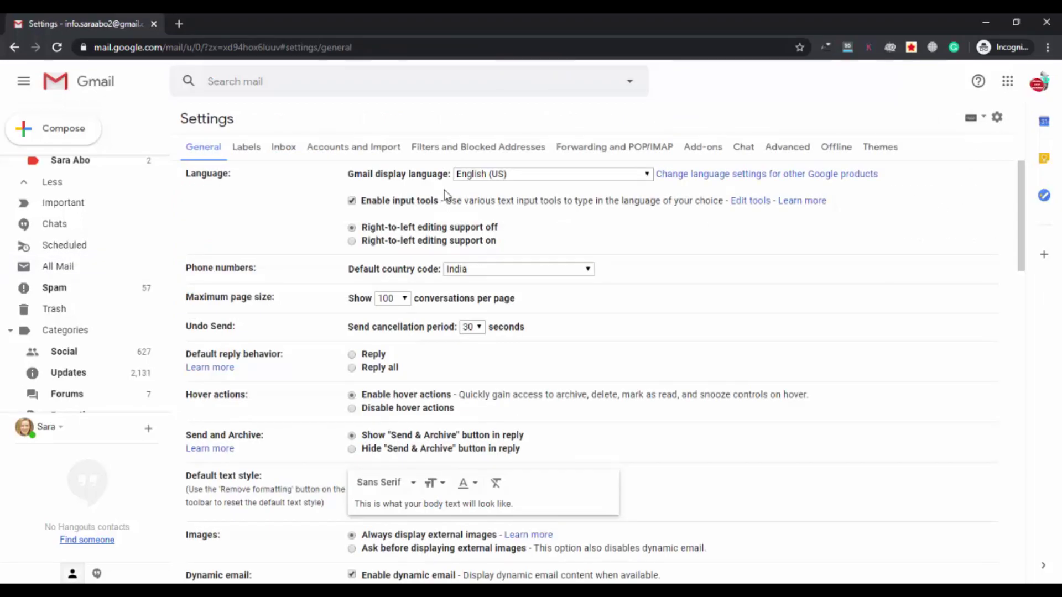
scroll(443, 194, down, 1)
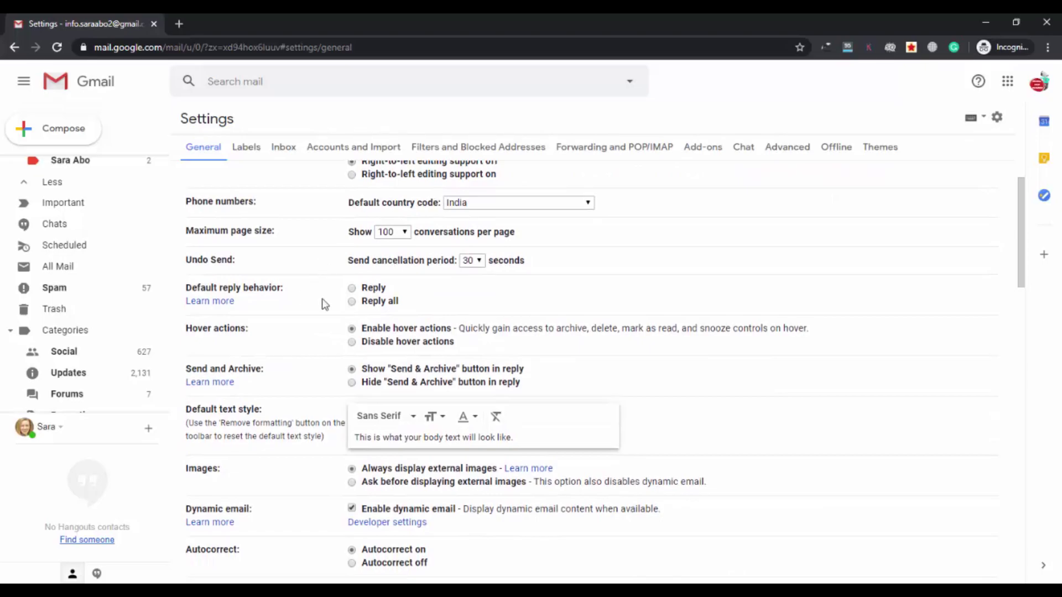
scroll(324, 304, down, 2)
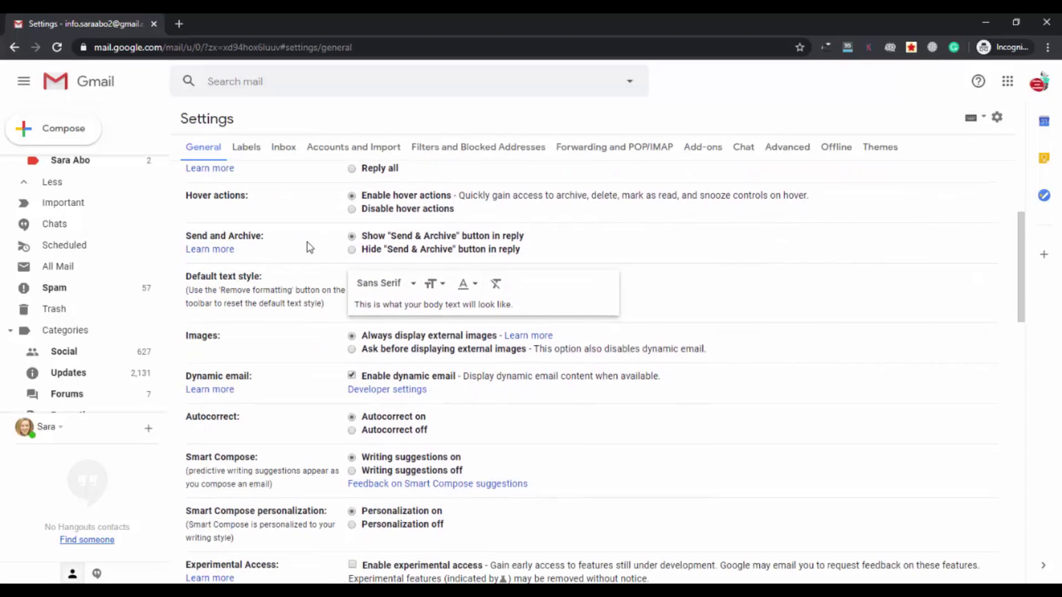
scroll(310, 247, down, 2)
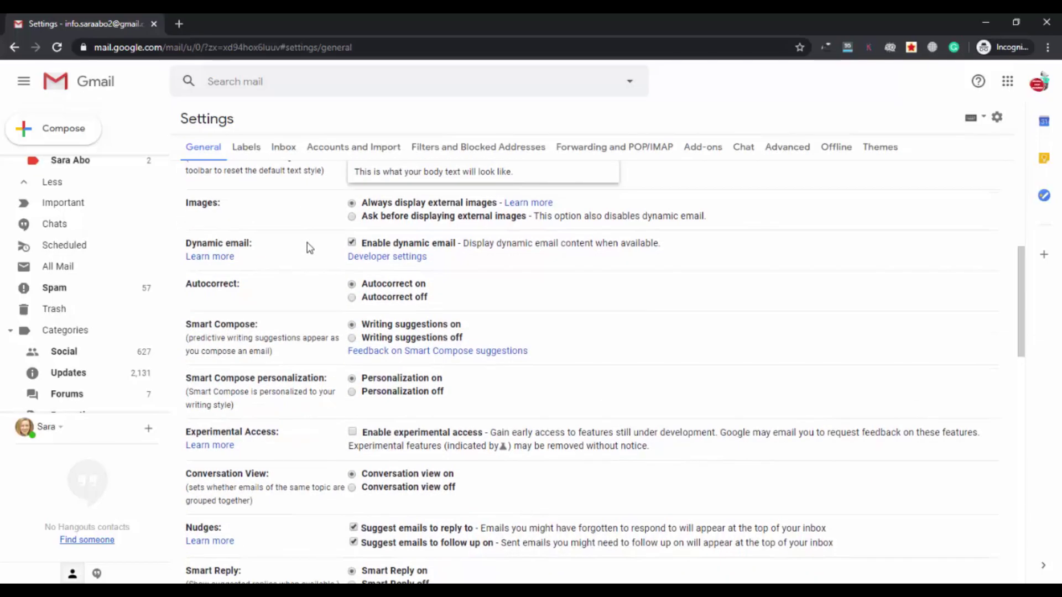
scroll(310, 247, down, 1)
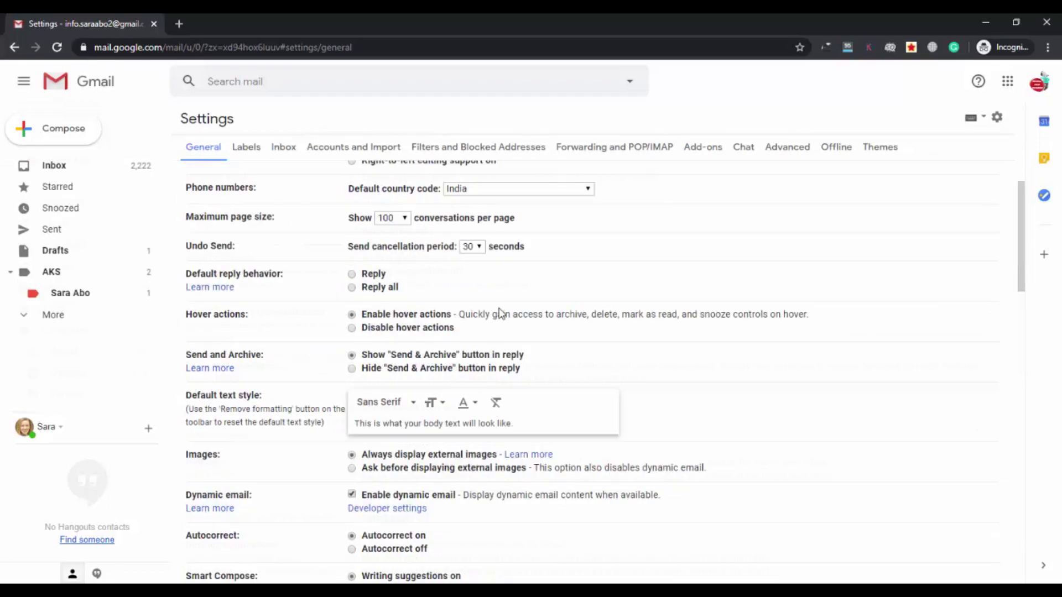
scroll(348, 289, down, 7)
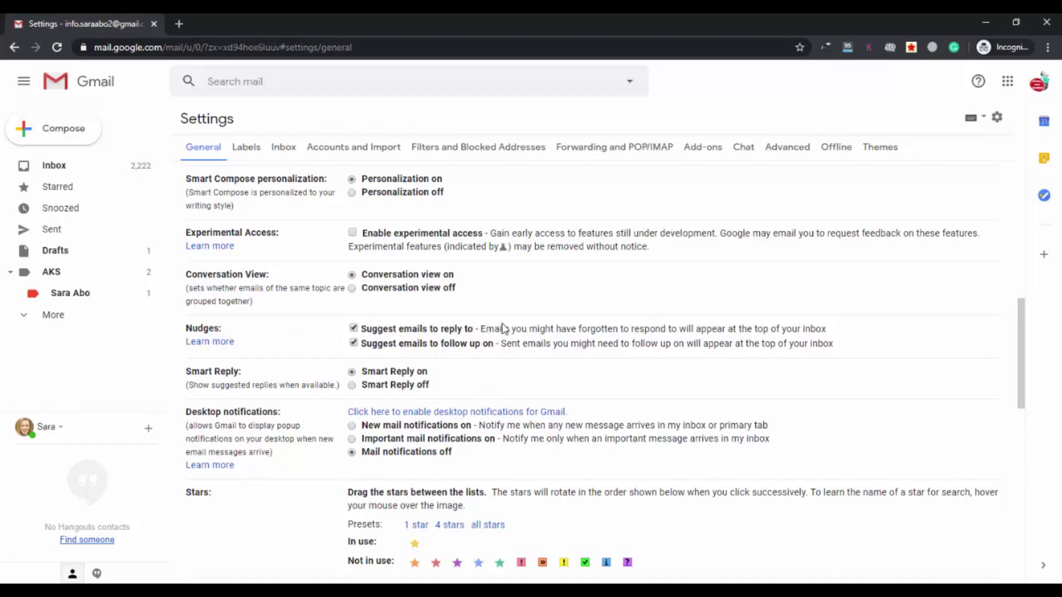
Step: Start a new message, bring up the recipient suggestions from the first letters of the contact's e-mail, and close the message
click(60, 129)
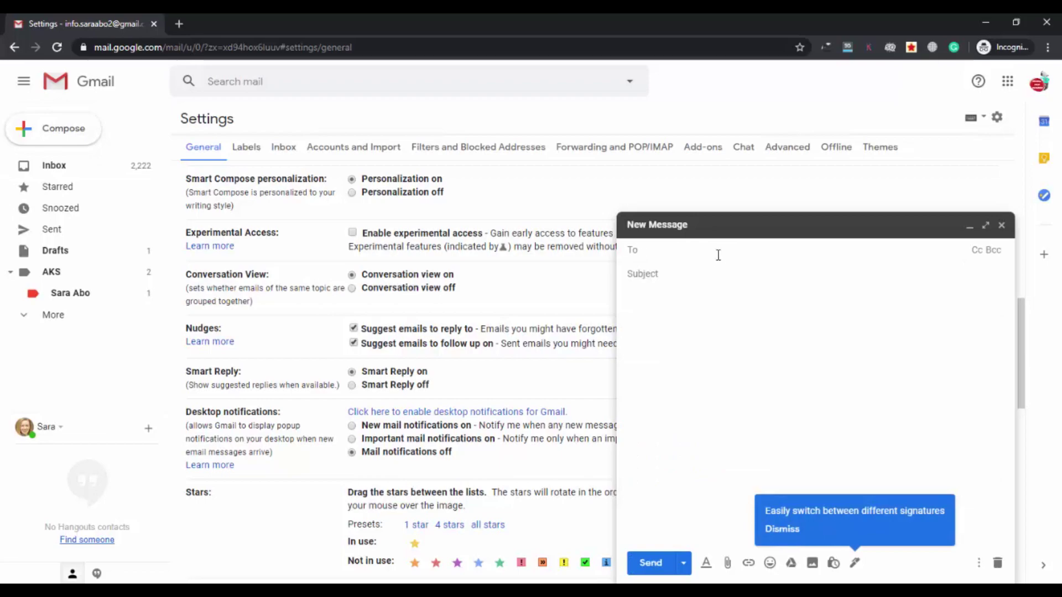
text(inf)
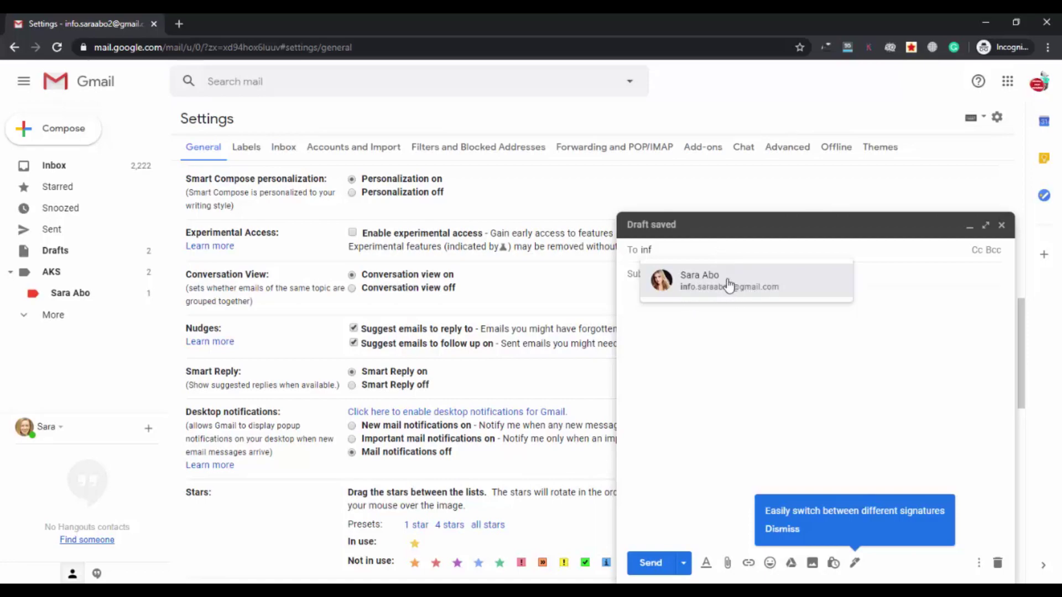
mouse_move(730, 283)
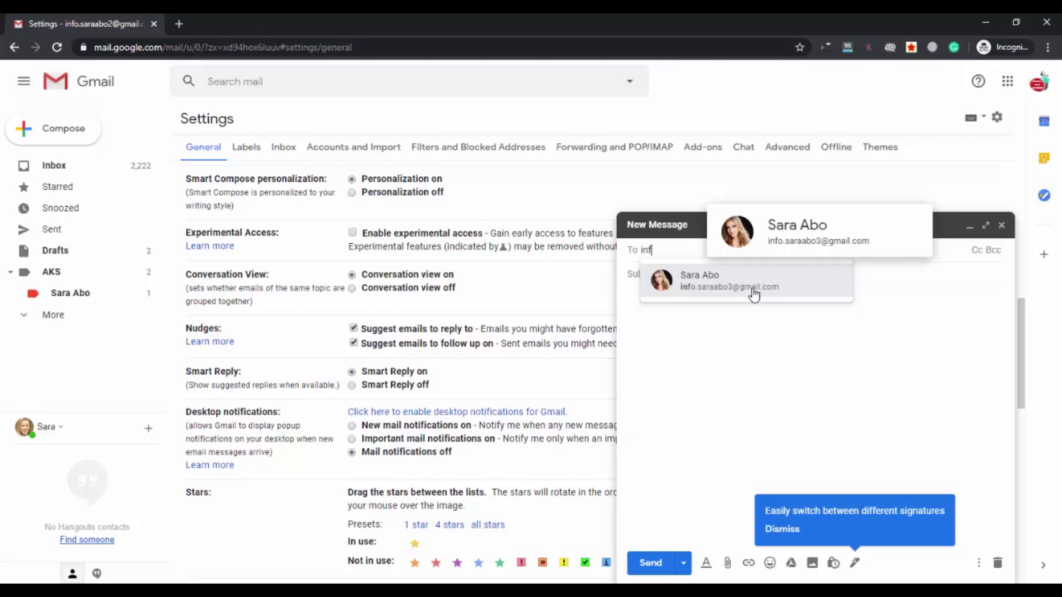
click(1001, 226)
Step: Review the button labels option in the general settings and open the "Try 1" inbox conversation to examine its toolbar labels
scroll(416, 323, down, 6)
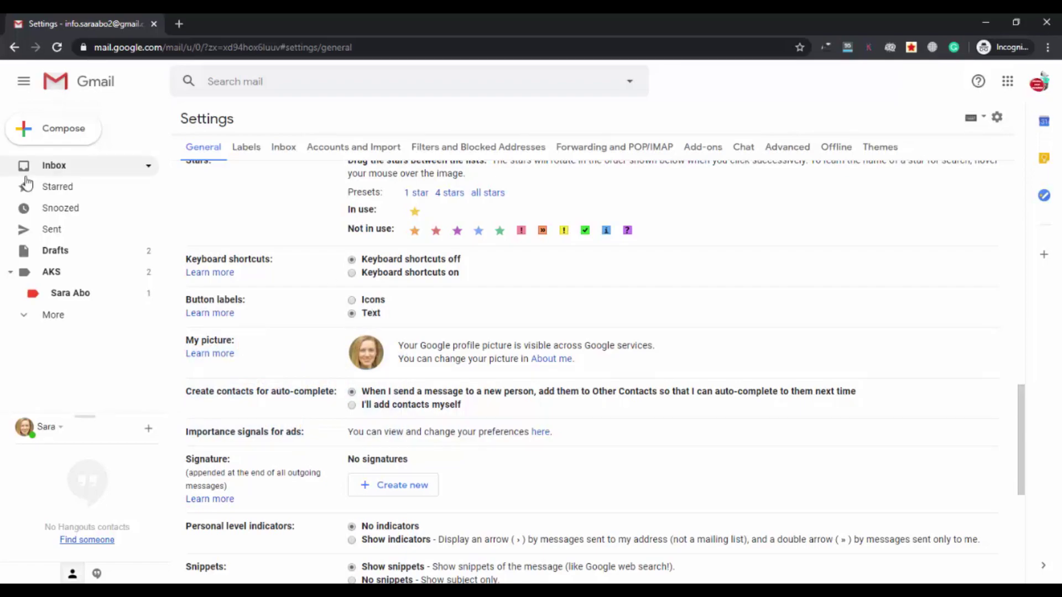
click(44, 167)
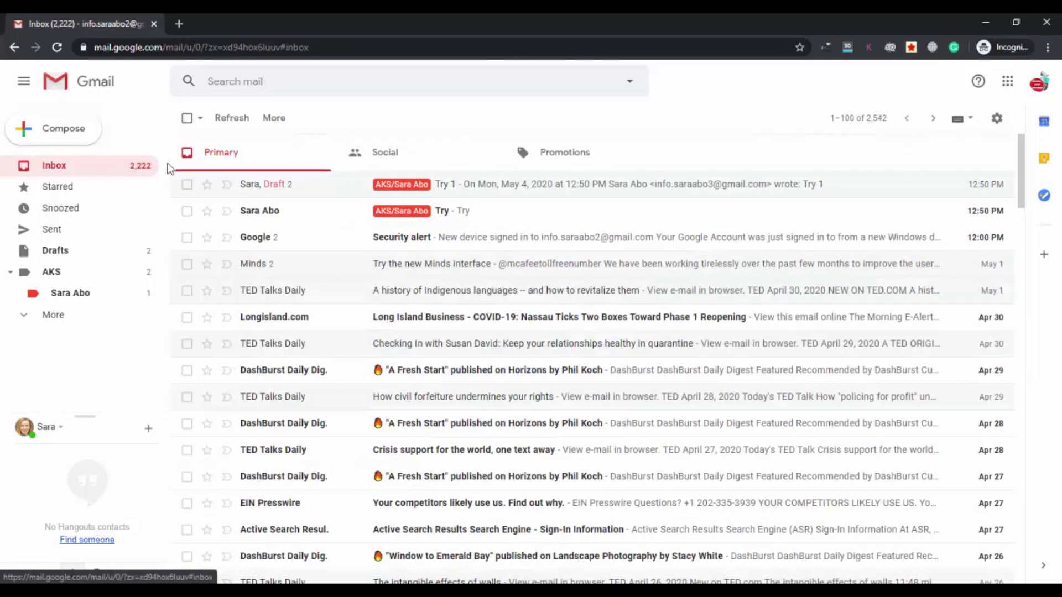
click(336, 190)
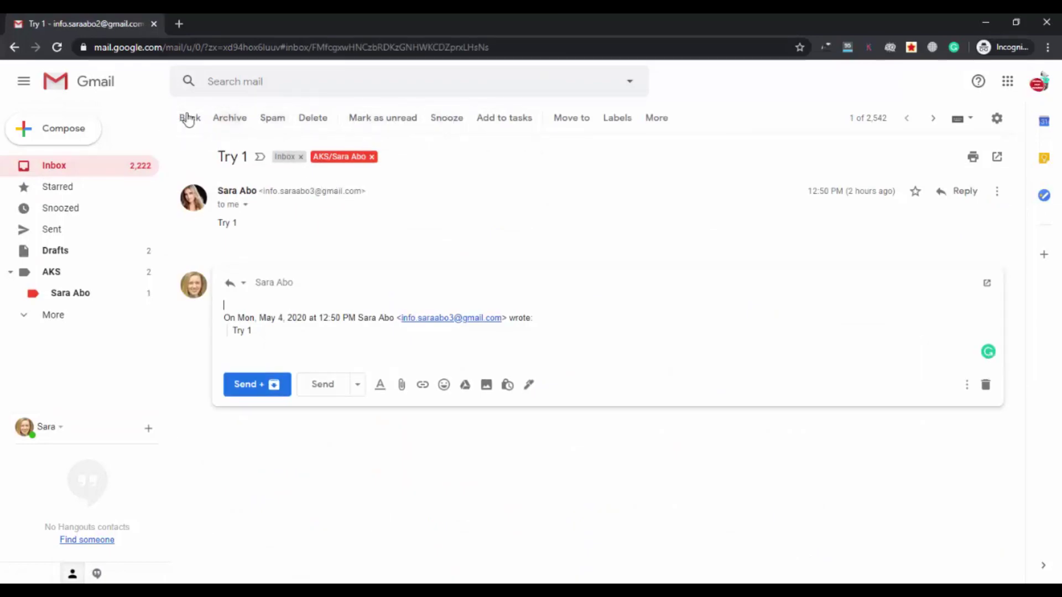
Step: Set the button labels to Icons in the general settings, save the changes, and open the "Try 1" conversation to check its toolbar
click(997, 118)
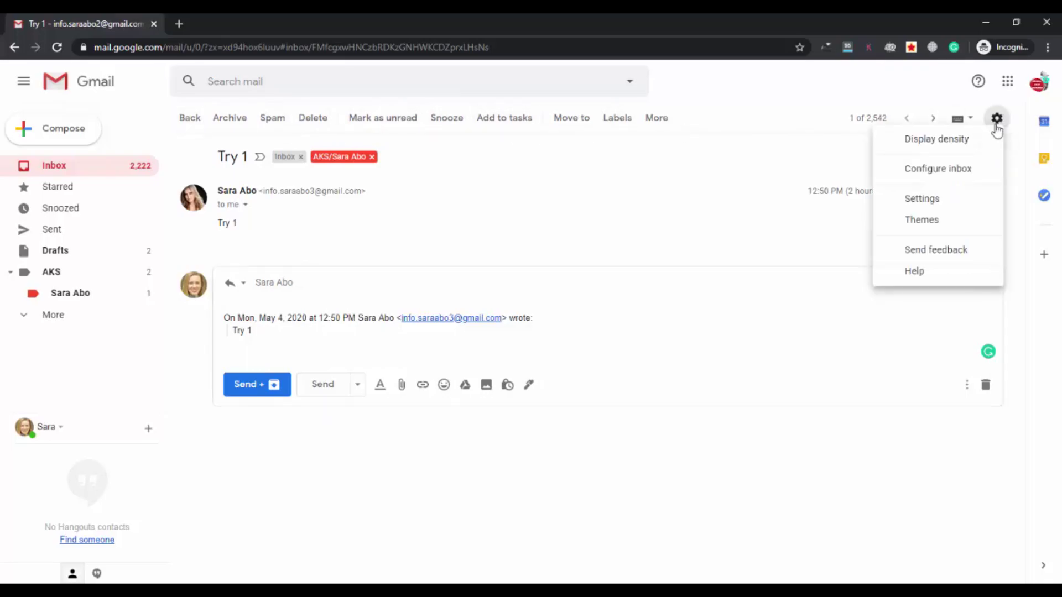
click(928, 202)
scroll(272, 361, down, 15)
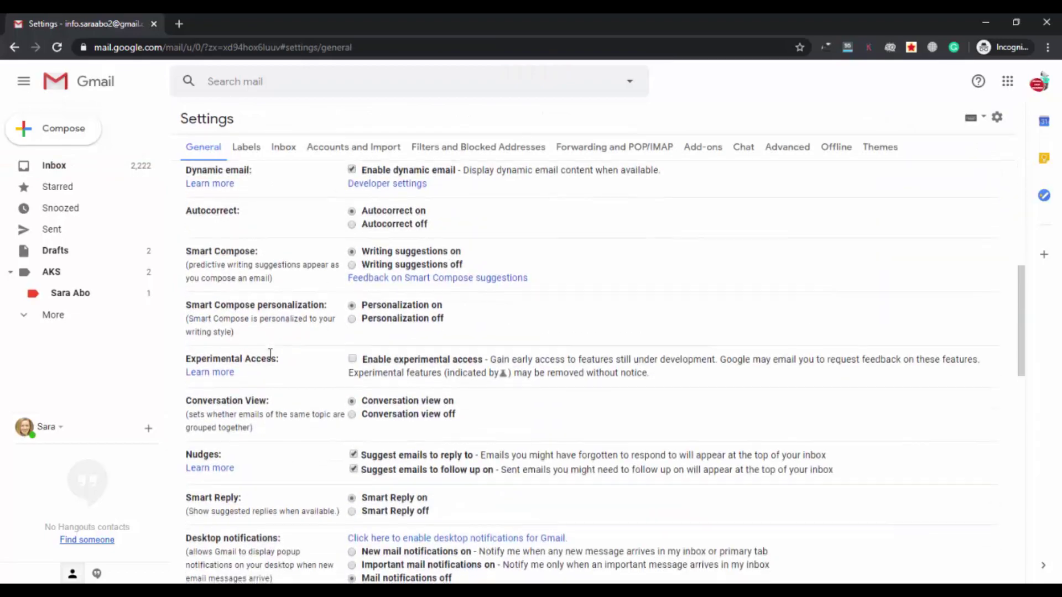
scroll(272, 361, down, 4)
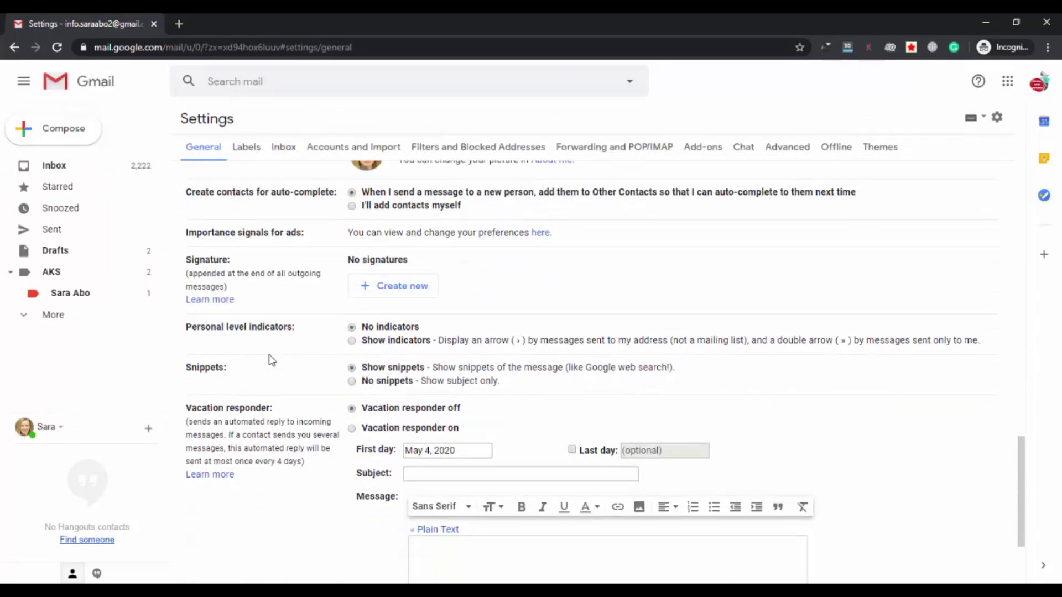
scroll(272, 361, up, 3)
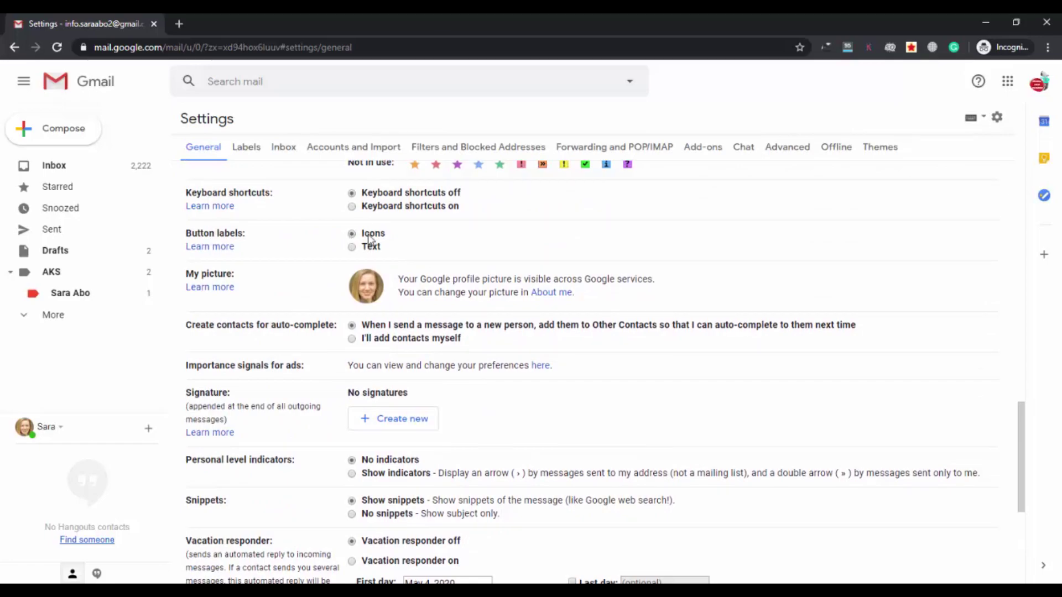
scroll(512, 280, down, 5)
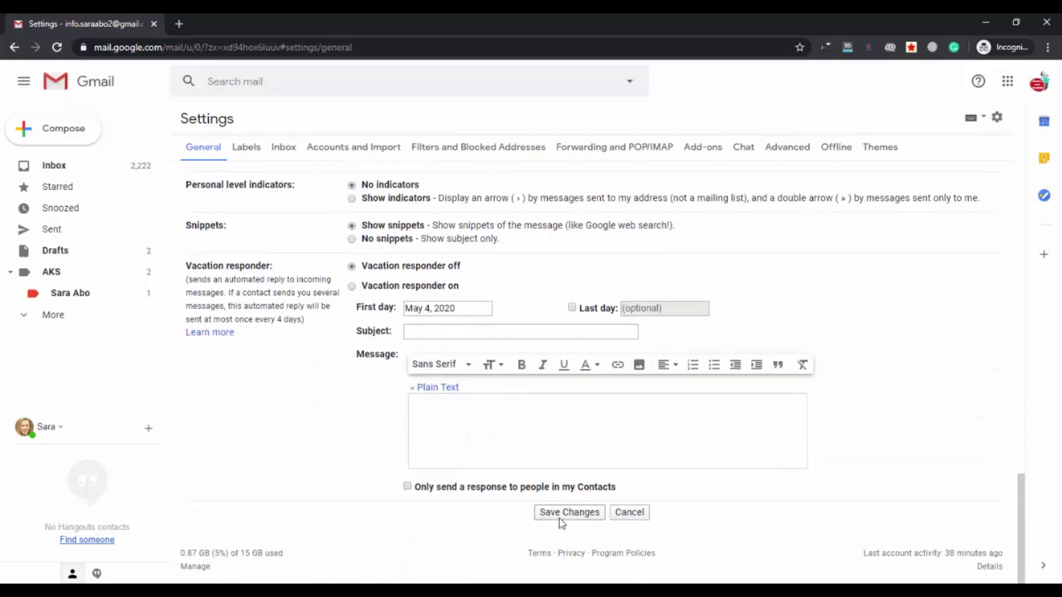
click(563, 515)
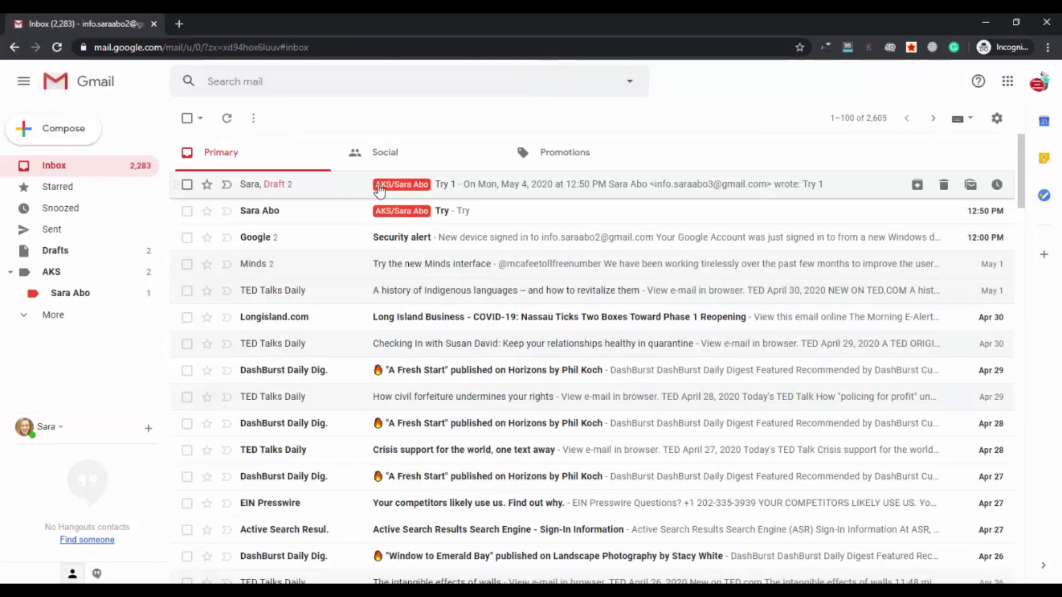
click(381, 188)
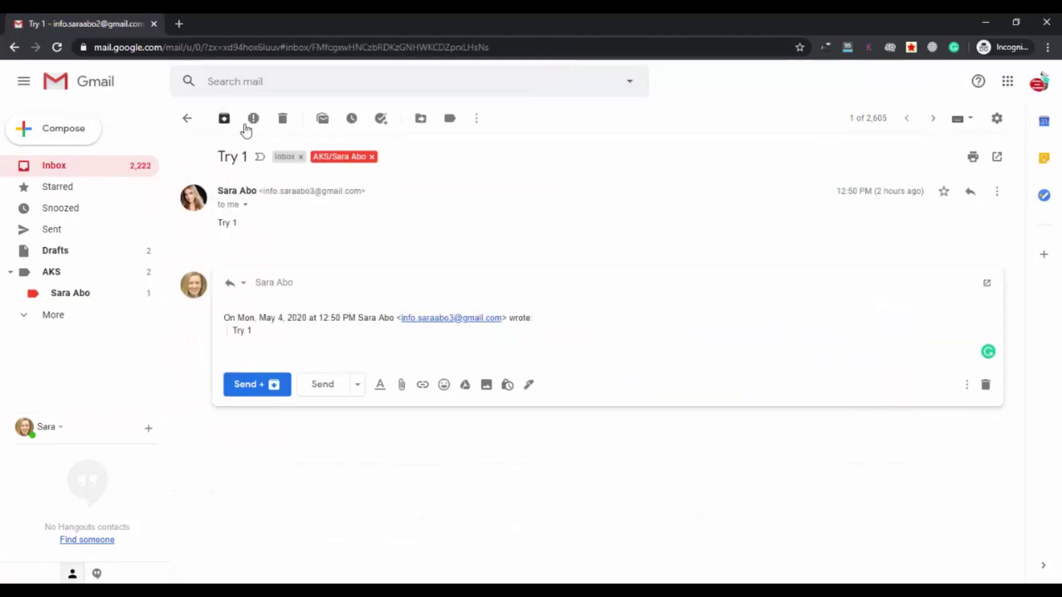